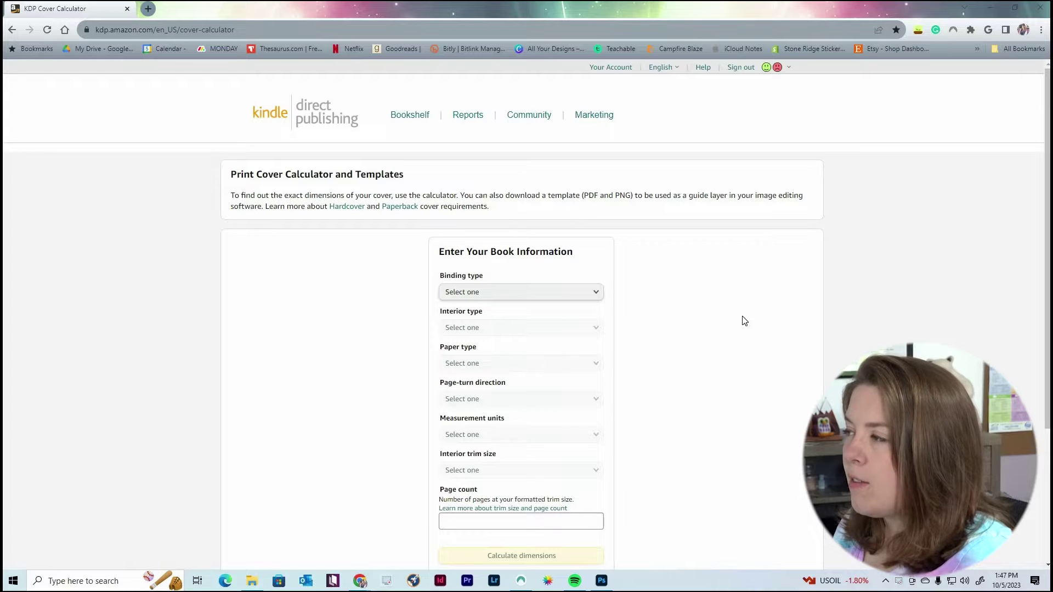
# Step: Set the book's binding type to Paperback, interior type to Black & white and paper type to Cream paper
pyautogui.scroll(-1, 744, 321)
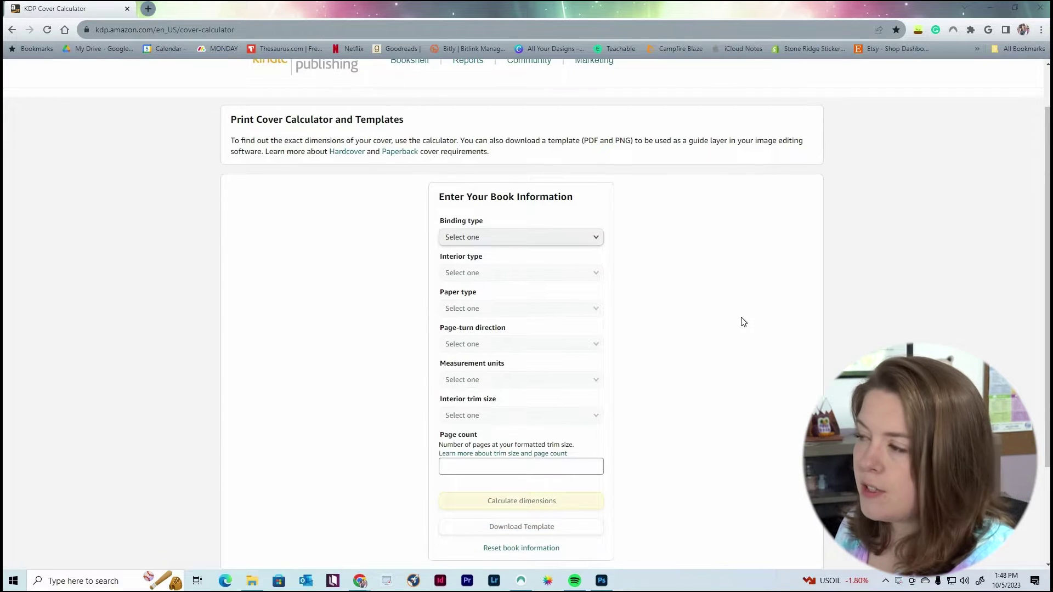
pyautogui.click(574, 241)
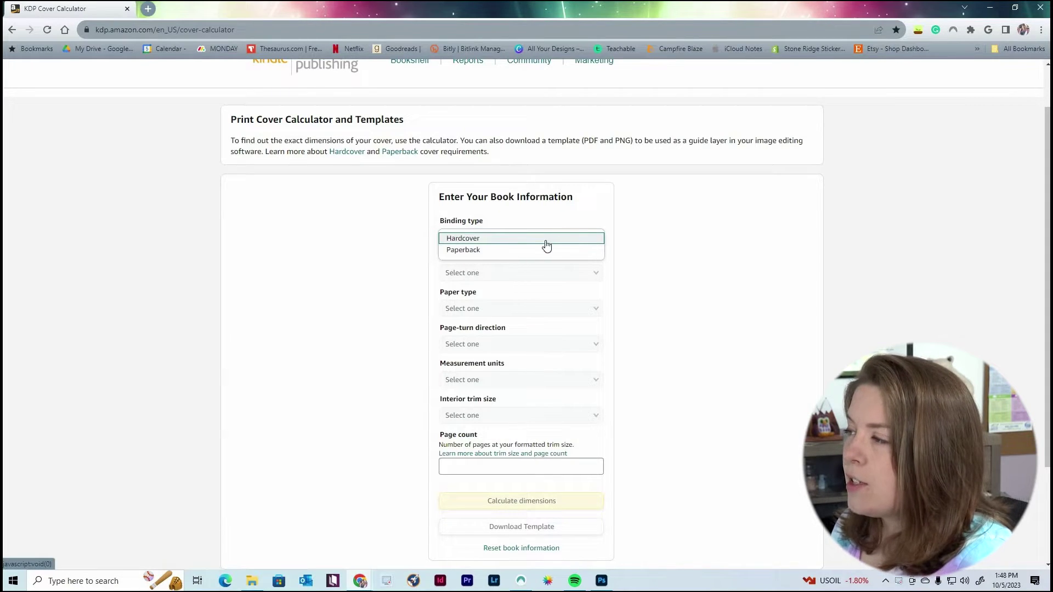
pyautogui.click(515, 256)
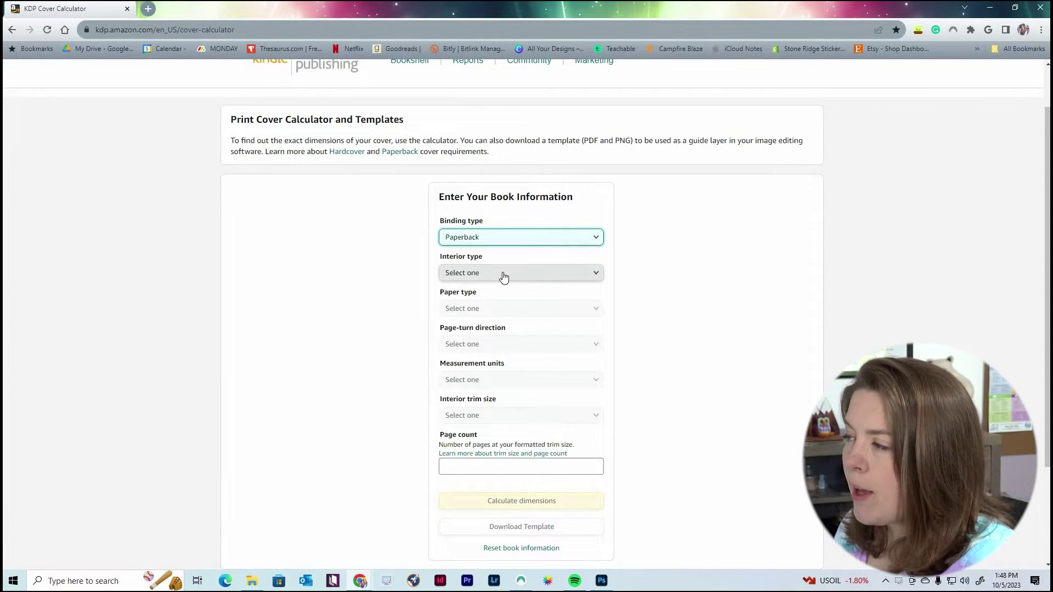
pyautogui.click(503, 274)
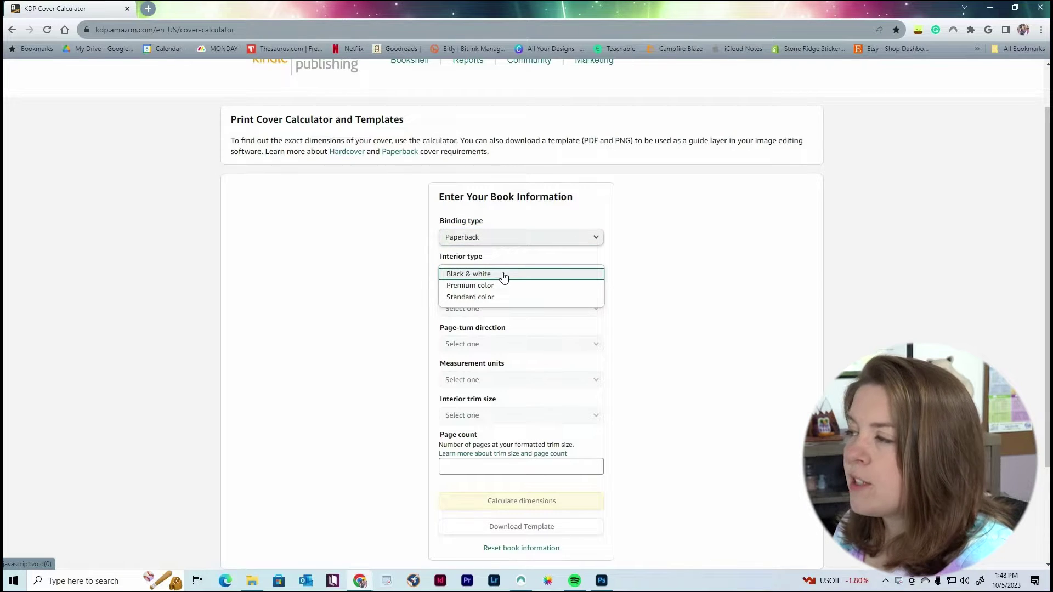
pyautogui.click(504, 274)
pyautogui.click(497, 309)
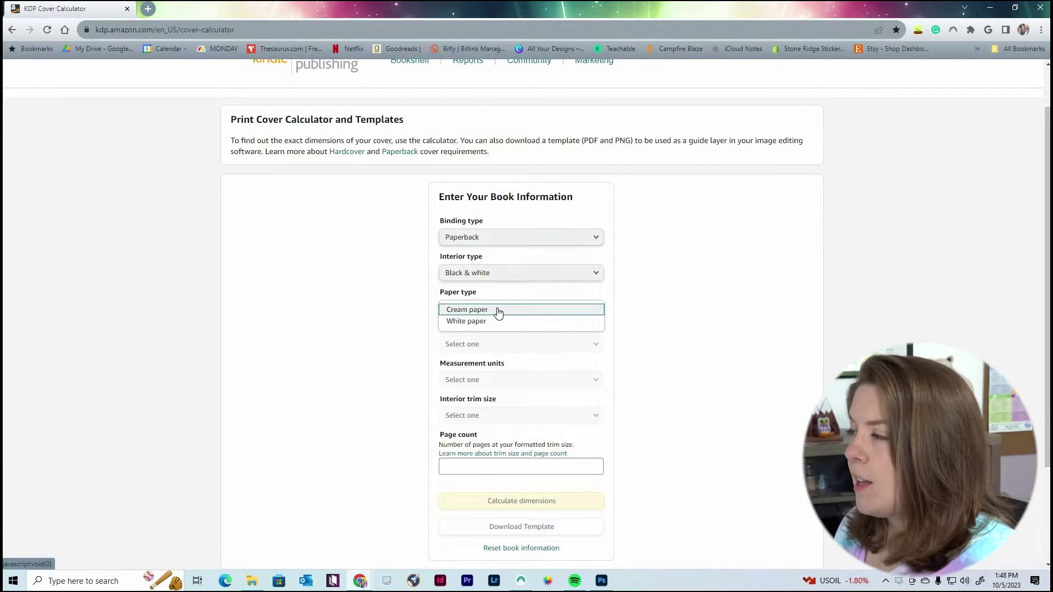
pyautogui.click(499, 310)
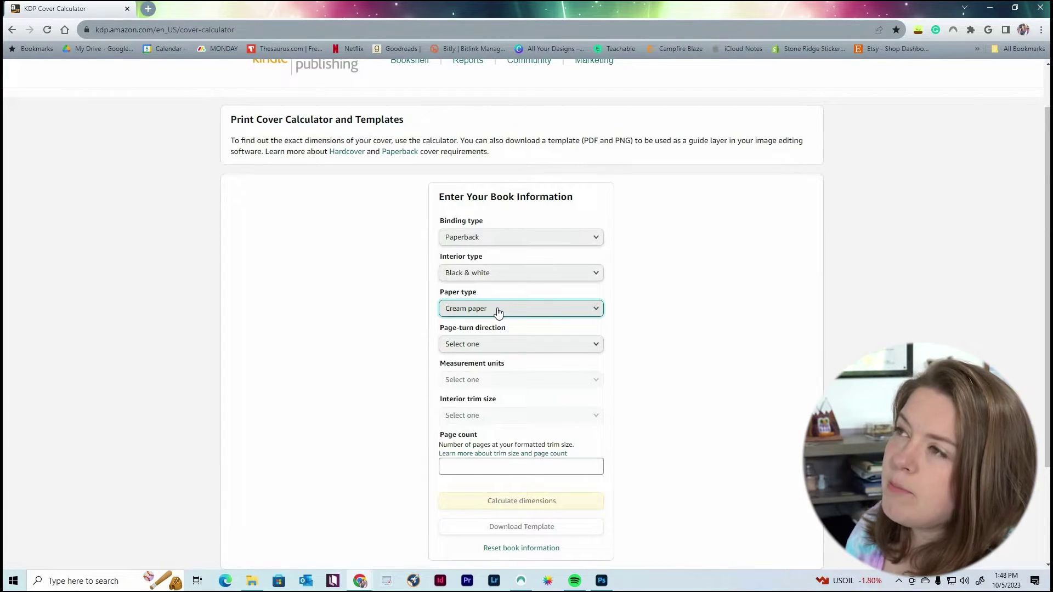
# Step: Set the page-turn direction to Left to Right, the measurement units to Inches and the interior trim size to 5.5 x 8.5 in
pyautogui.click(506, 345)
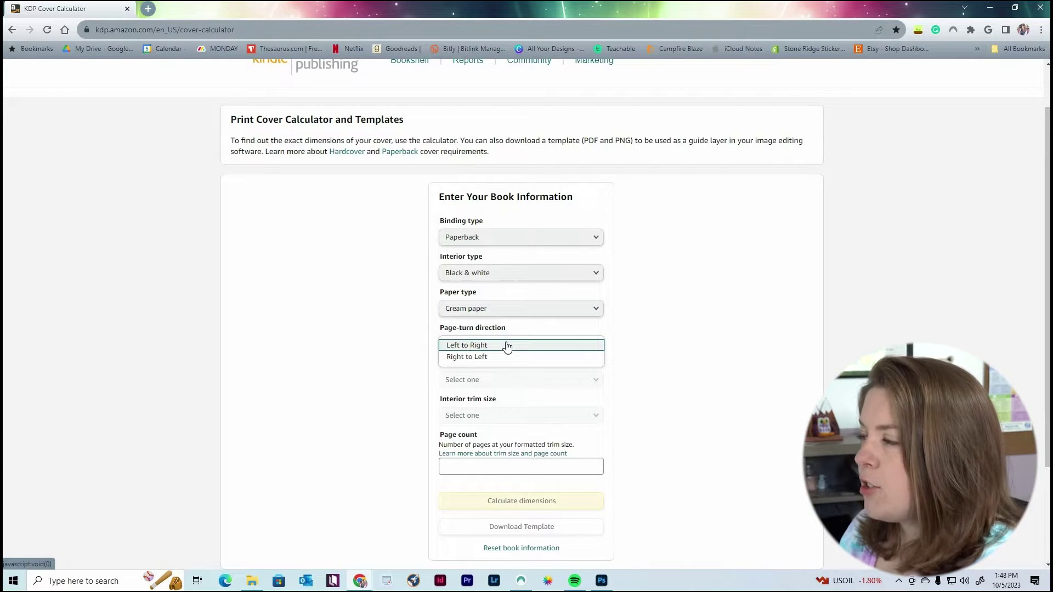
pyautogui.click(506, 345)
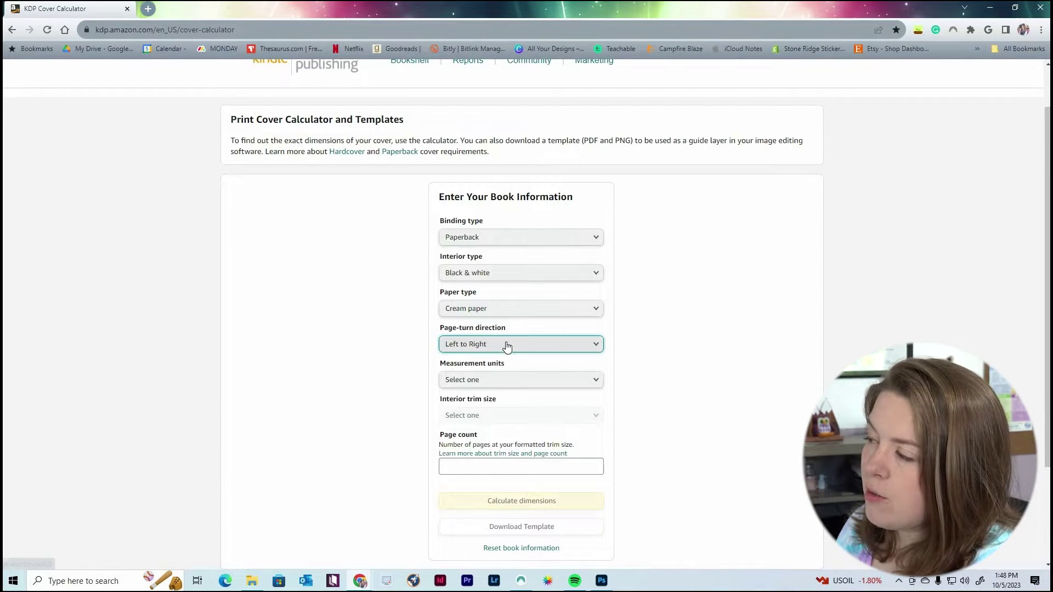
pyautogui.click(509, 380)
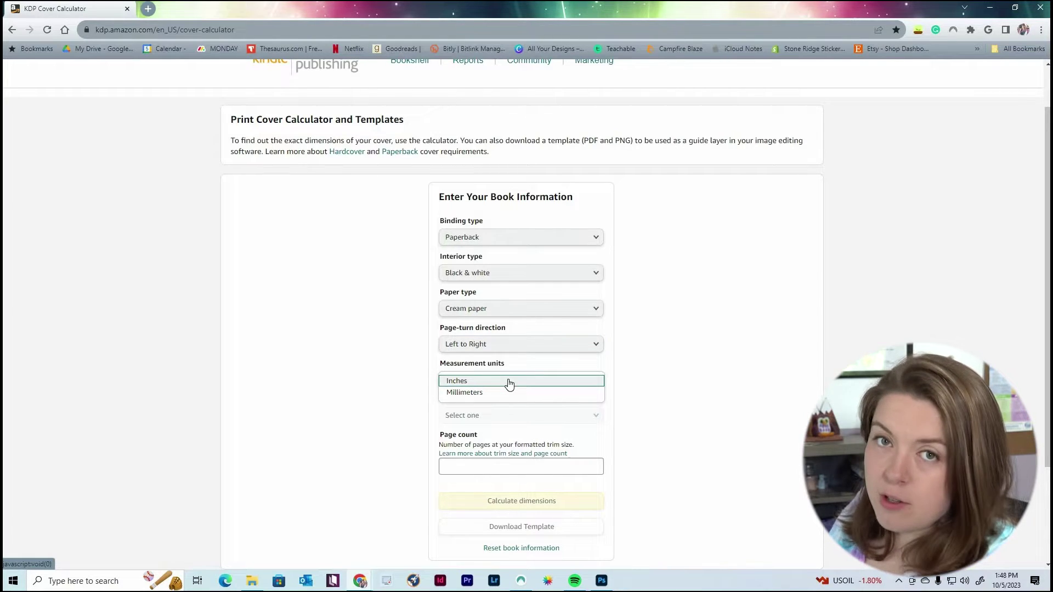
pyautogui.click(509, 382)
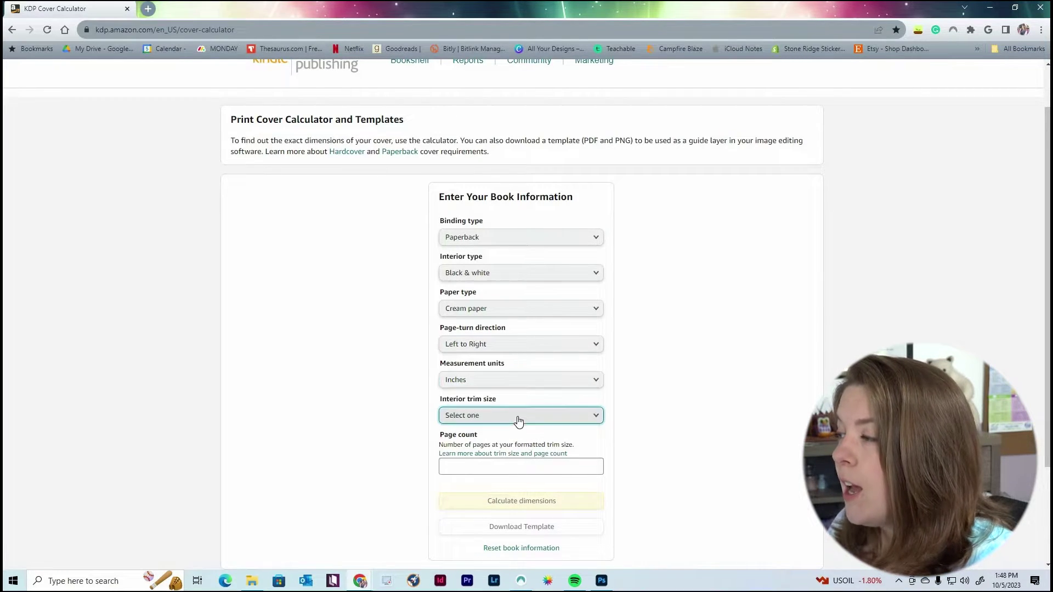
pyautogui.click(517, 418)
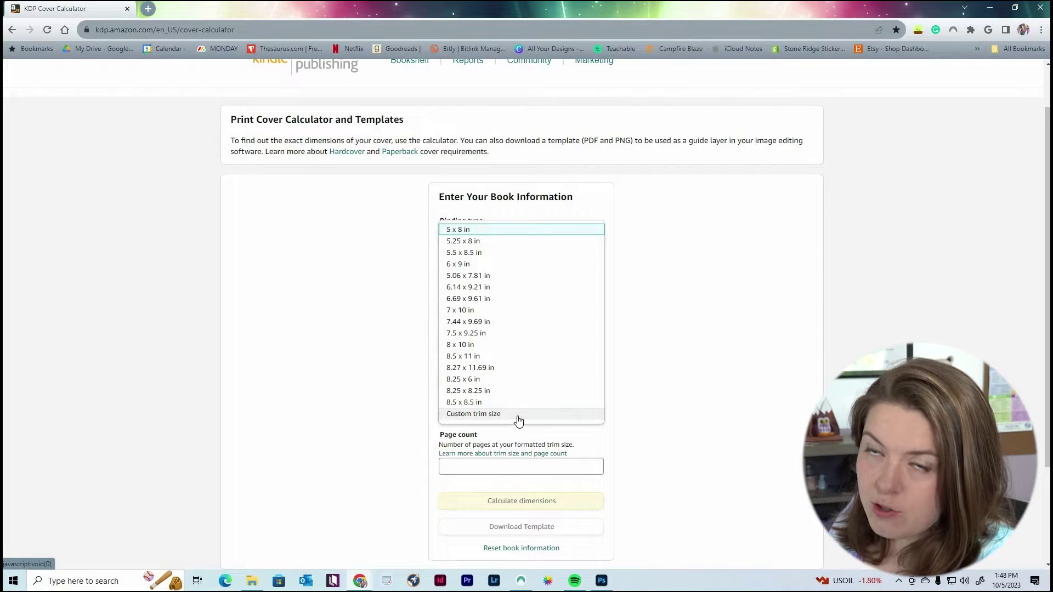
pyautogui.click(498, 256)
# Step: Set the page count to 300 and calculate the cover dimensions
pyautogui.click(492, 468)
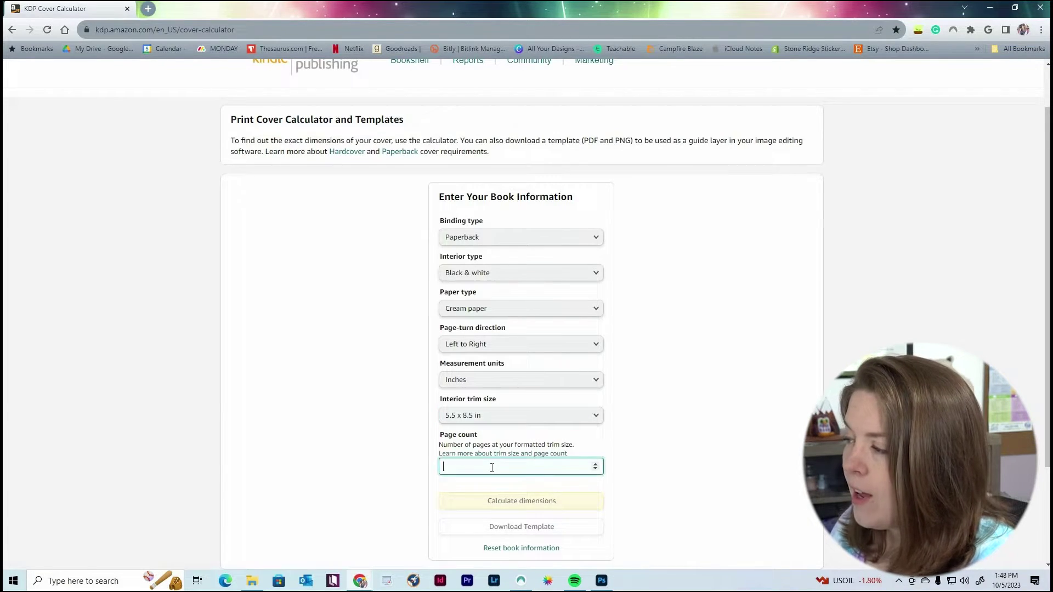
pyautogui.write('300')
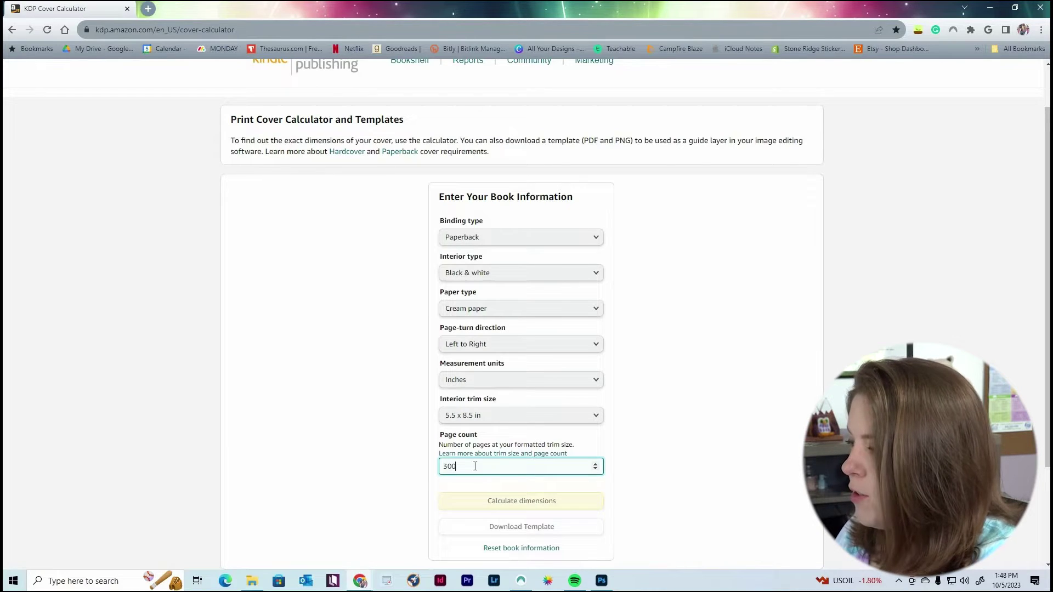
pyautogui.click(360, 496)
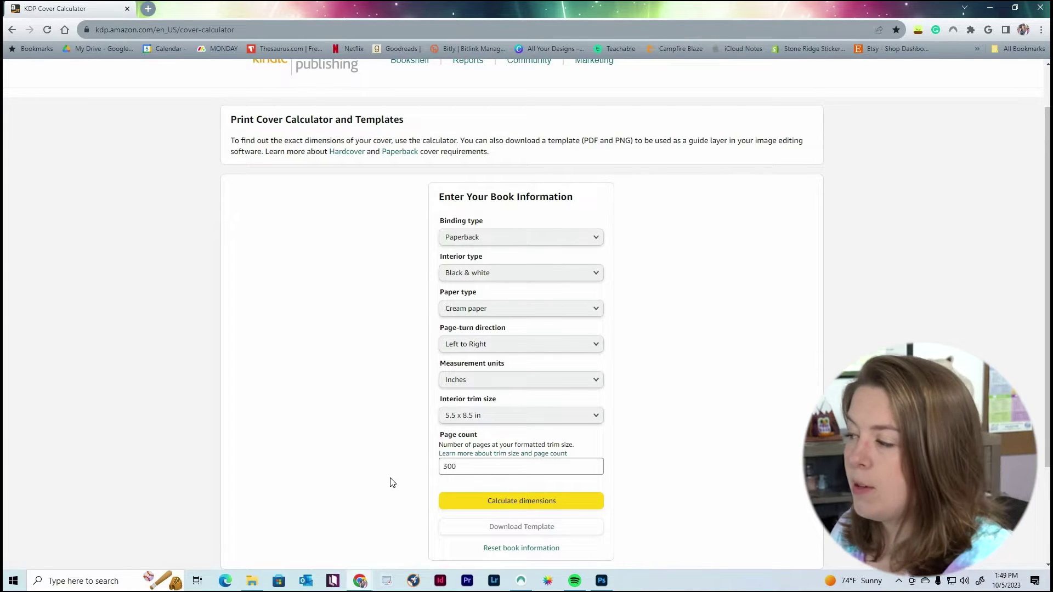
pyautogui.scroll(-1, 390, 482)
pyautogui.click(503, 453)
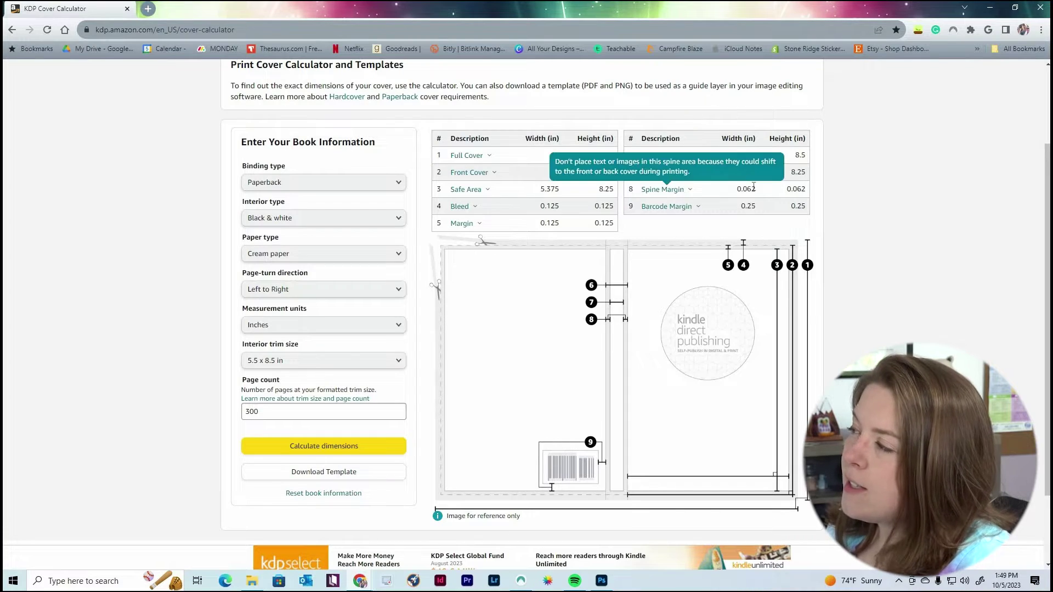
# Step: Download the cover template as the zip file PAPERBACK_5.500x8.500_300_BW_CREAM_en_US to the Downloads folder
pyautogui.click(341, 476)
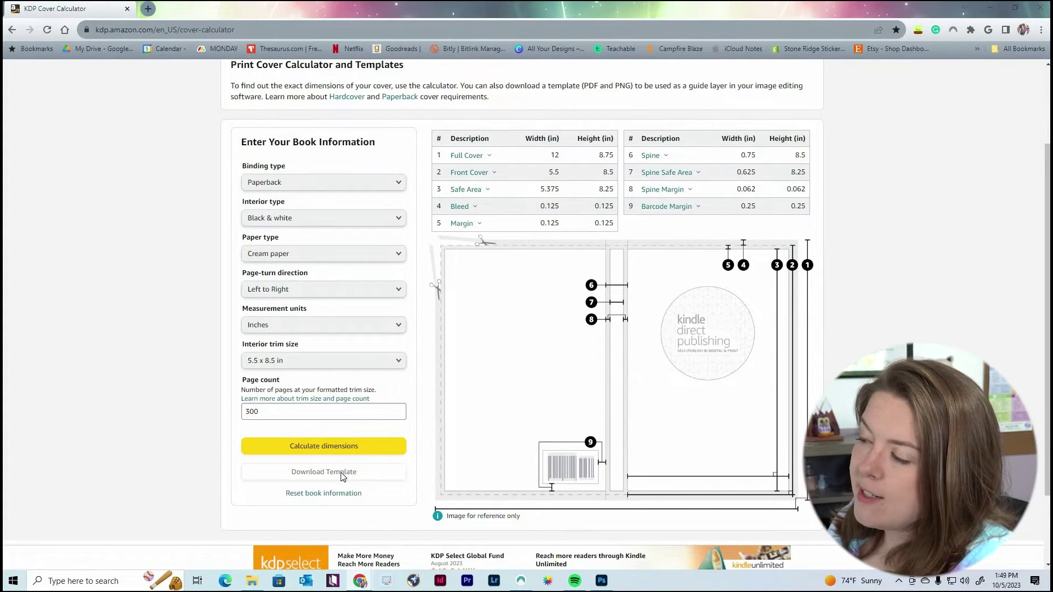
pyautogui.scroll(10, 88, 186)
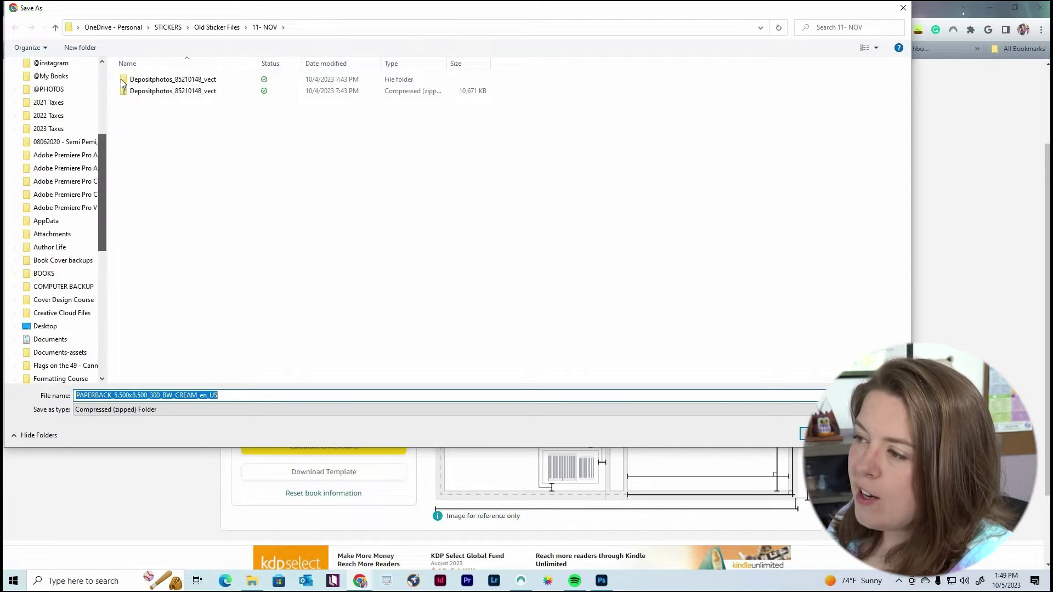
pyautogui.click(74, 99)
pyautogui.press('Return')
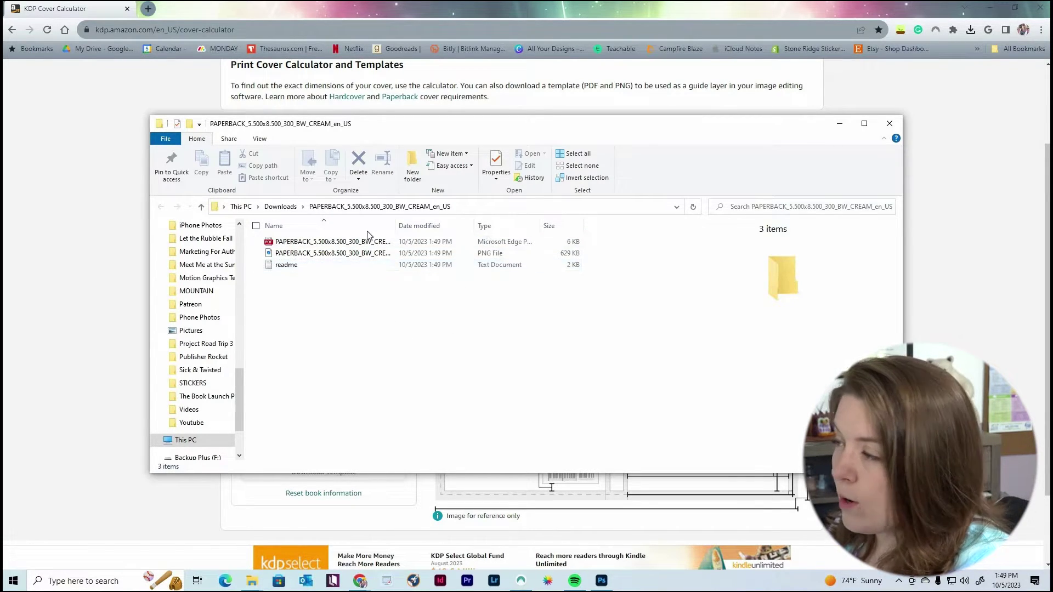
# Step: Open the PDF version of the downloaded cover template in Adobe Photoshop 2024
pyautogui.click(280, 244)
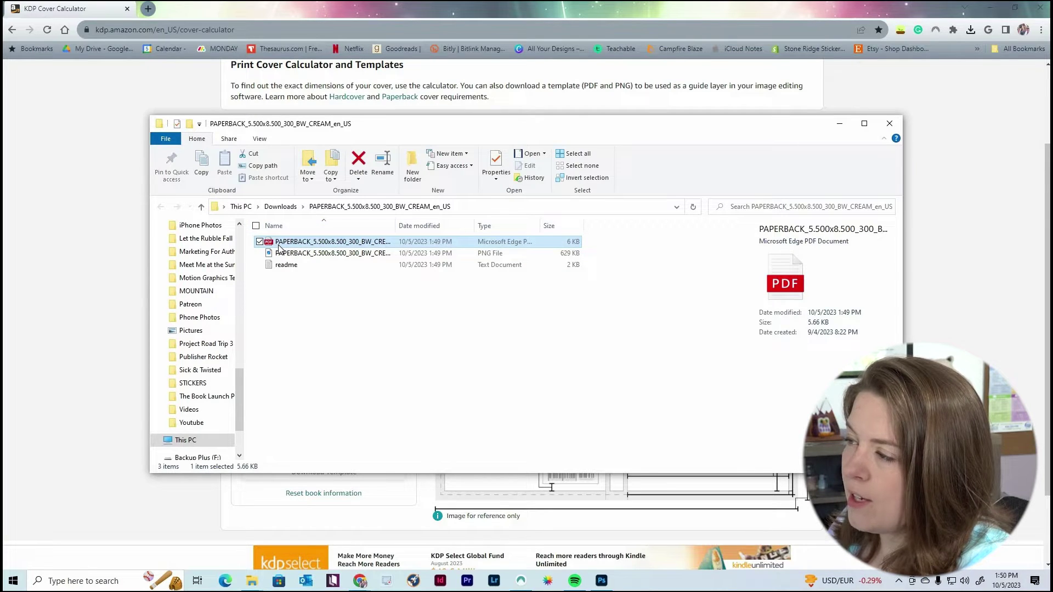
pyautogui.rightClick(308, 244)
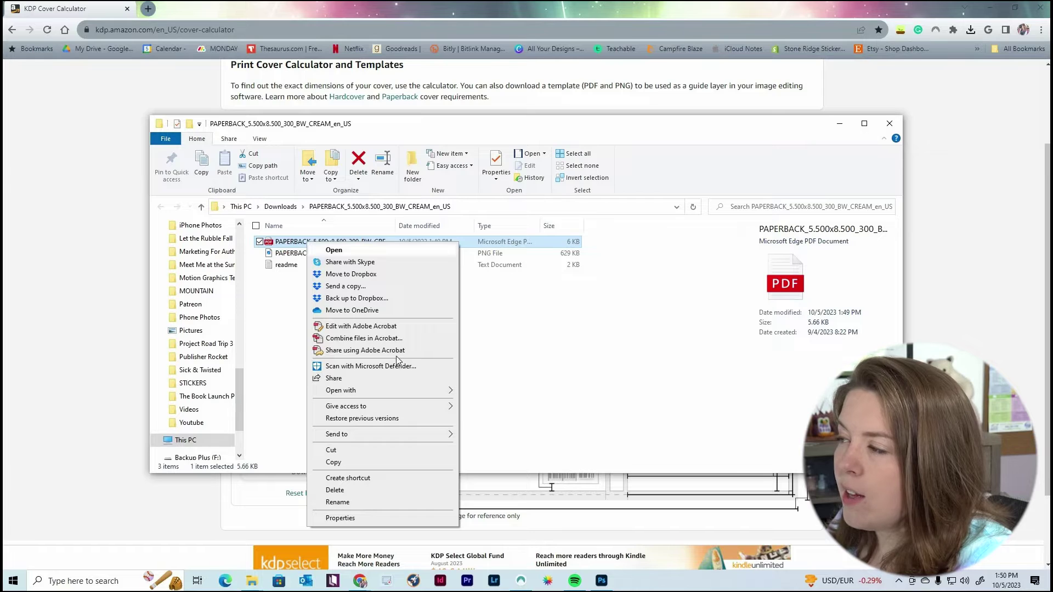
pyautogui.moveTo(391, 390)
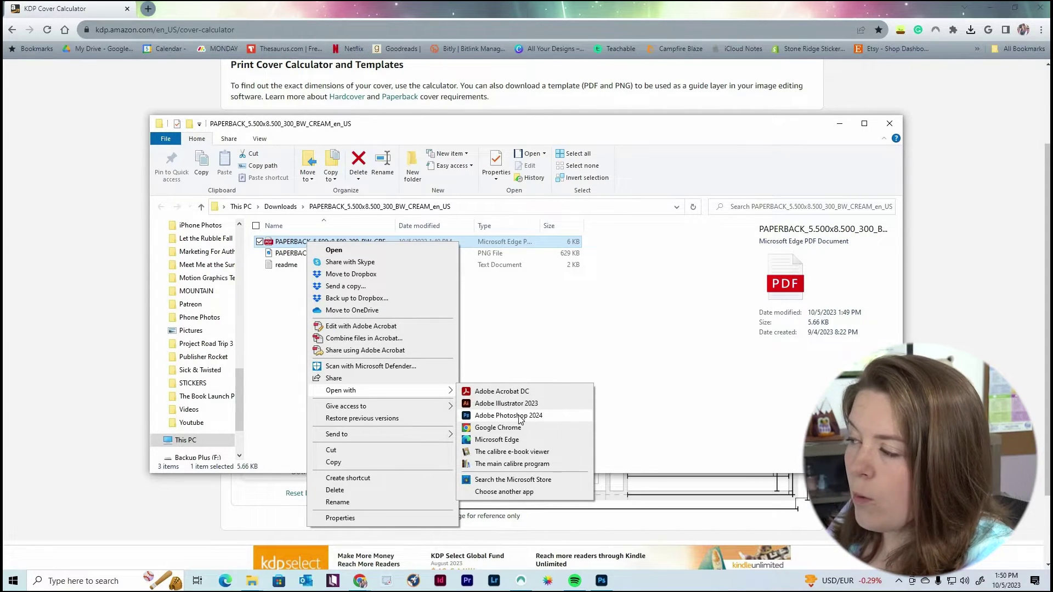
pyautogui.click(520, 417)
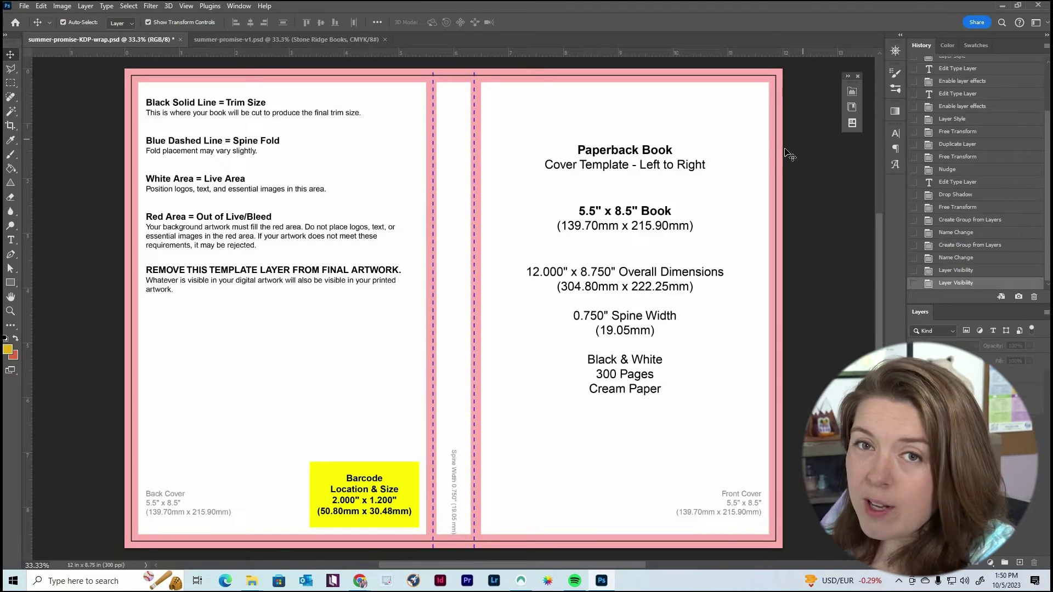
pyautogui.click(24, 7)
pyautogui.click(29, 26)
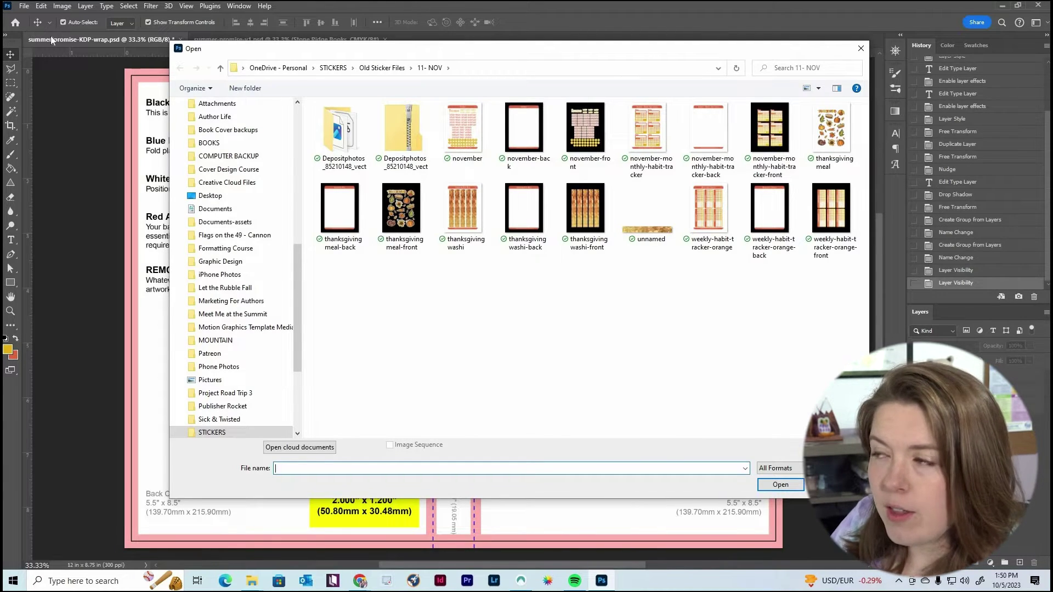
pyautogui.press('Escape')
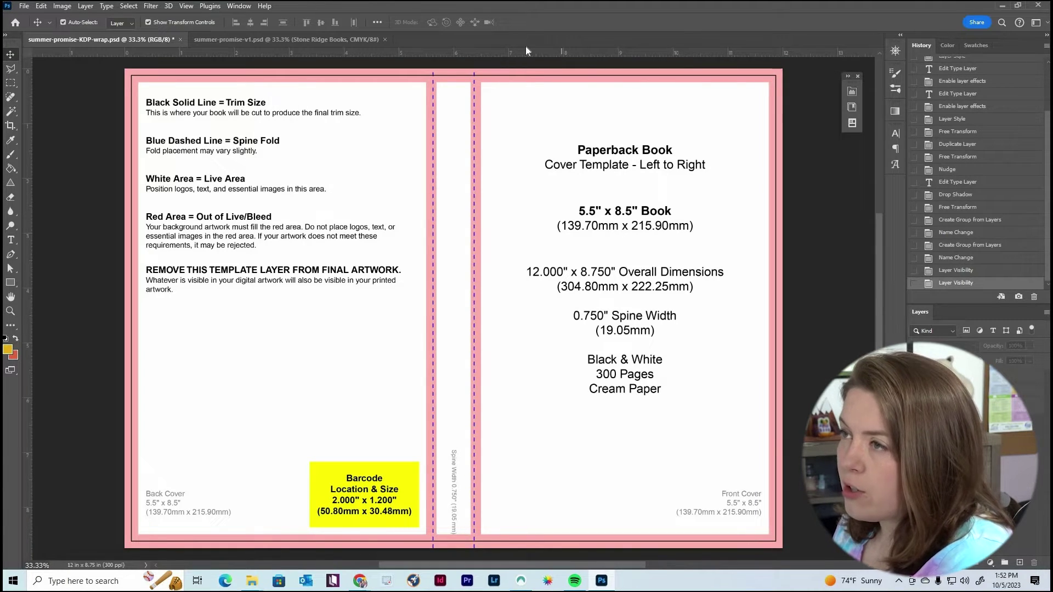
# Step: Hide the document's rulers and show them again
pyautogui.click(187, 6)
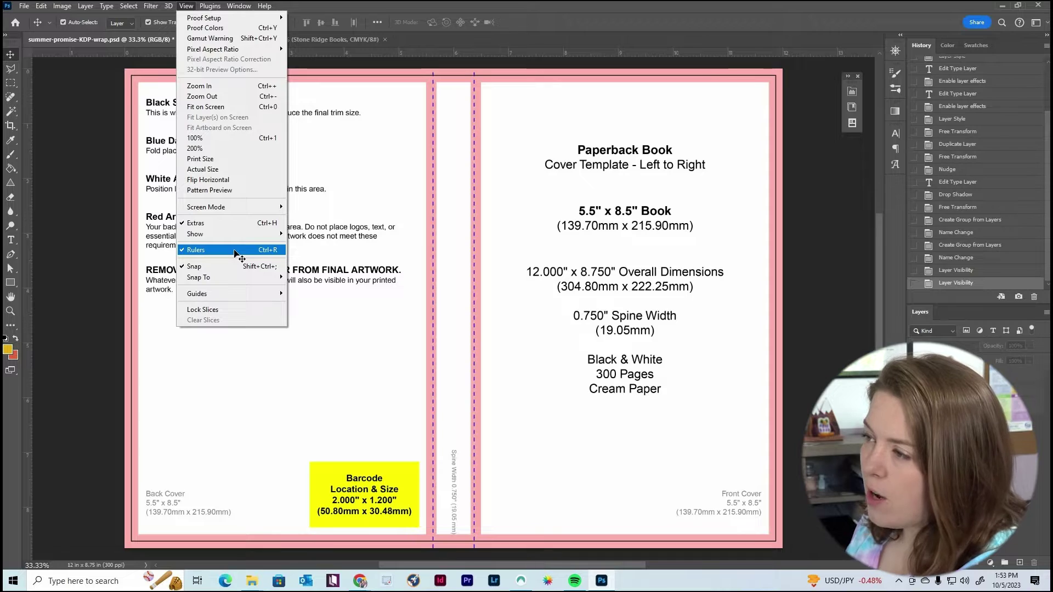
pyautogui.click(235, 250)
pyautogui.click(186, 6)
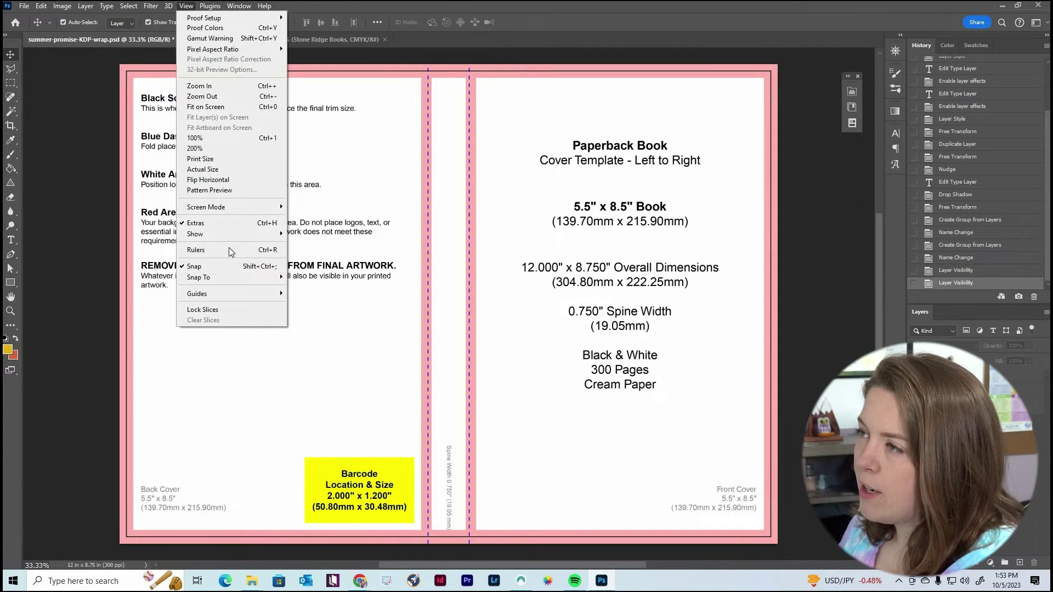
pyautogui.click(229, 250)
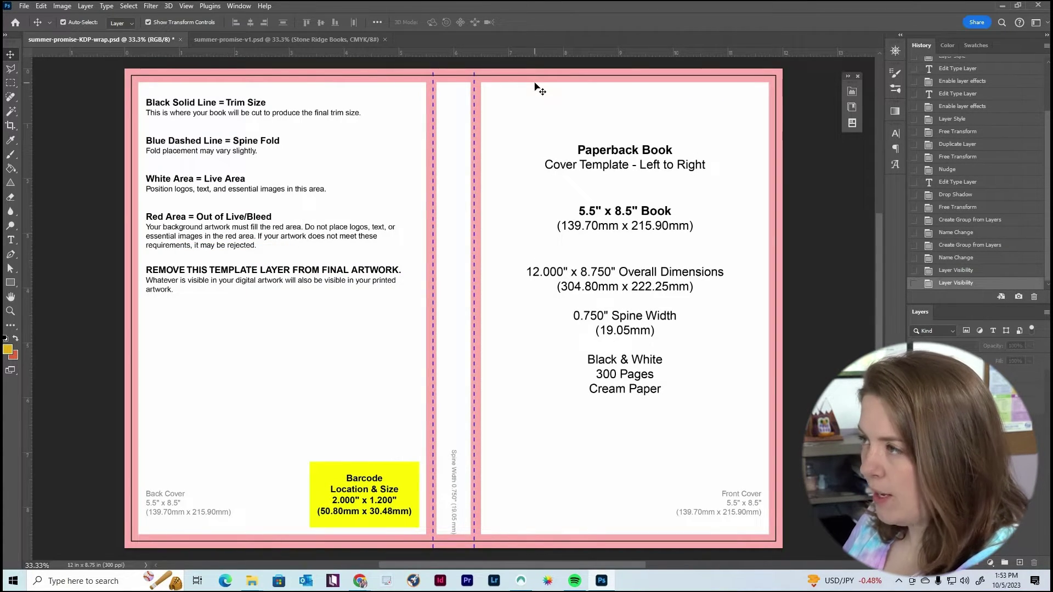
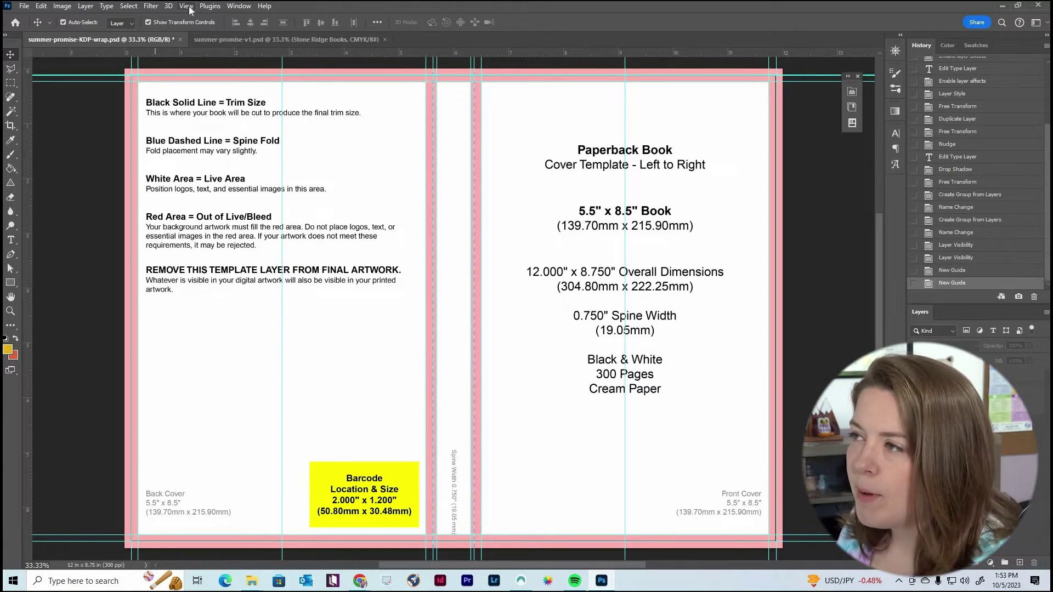
# Step: Hide the canvas guides over the cover template and show them again
pyautogui.click(187, 6)
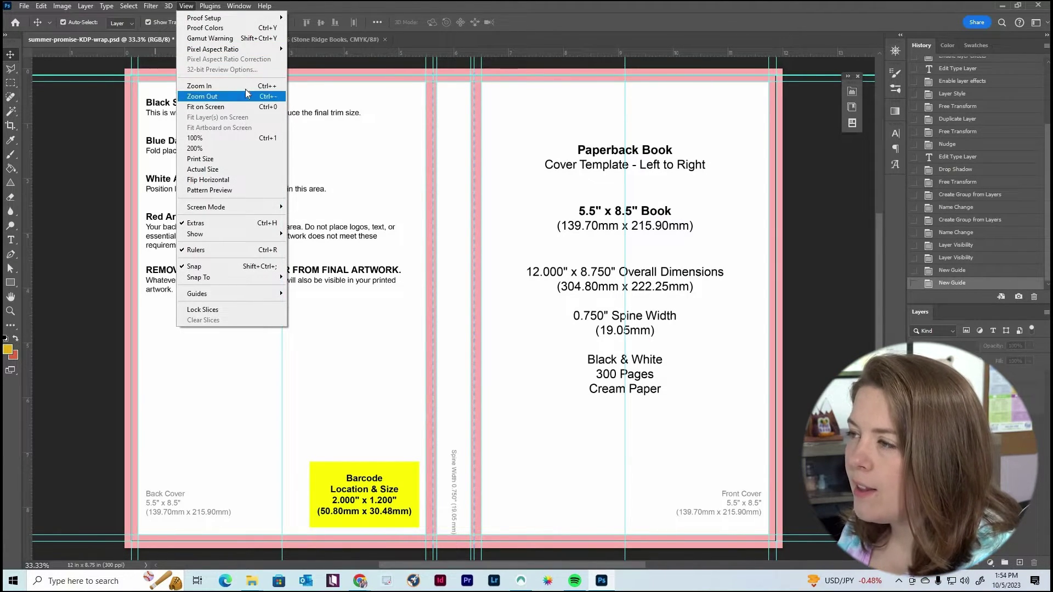
pyautogui.moveTo(254, 239)
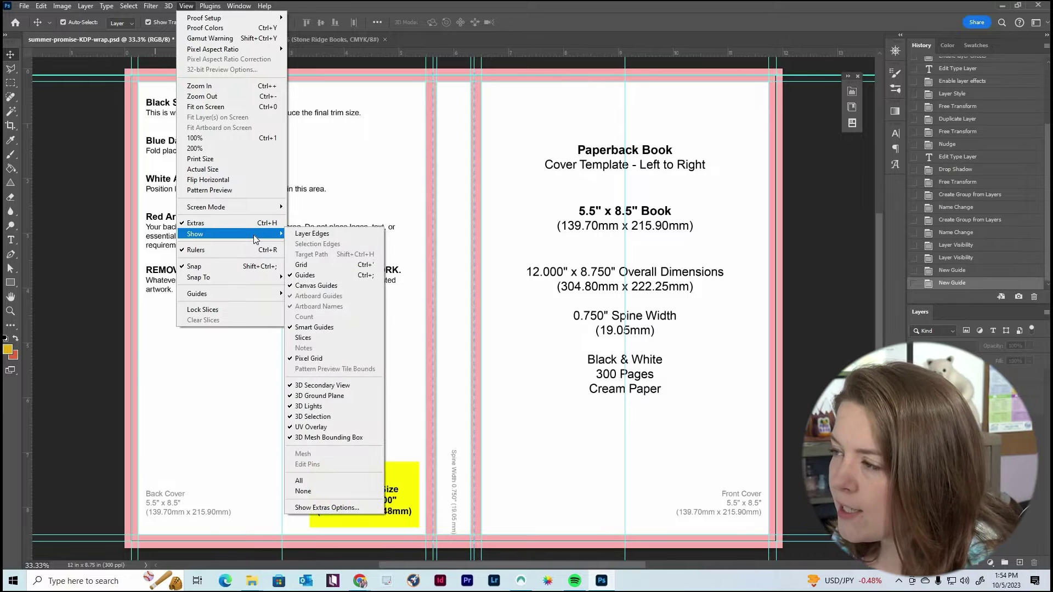
pyautogui.click(325, 288)
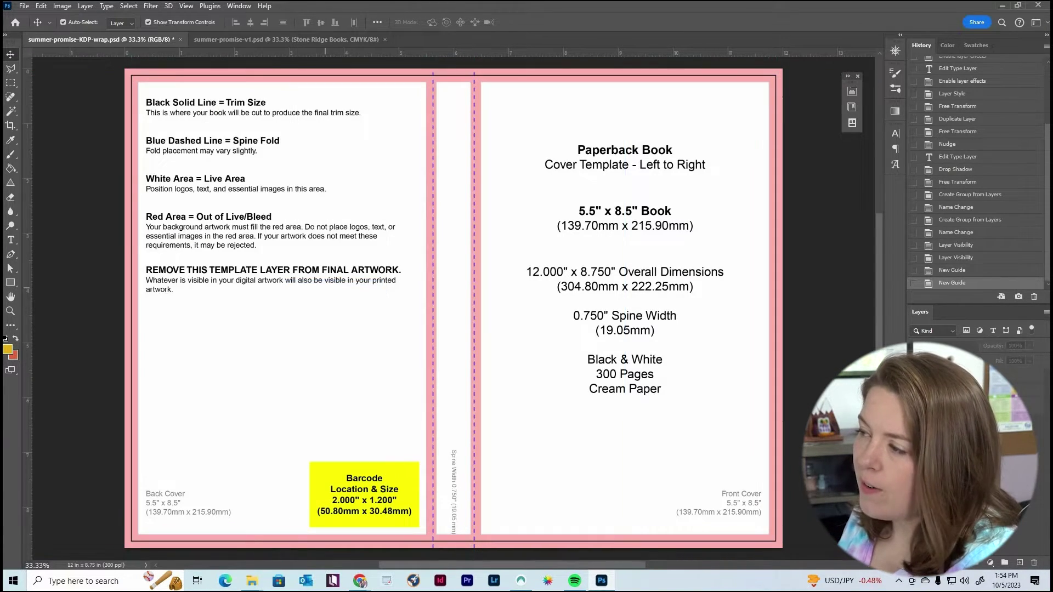
pyautogui.click(185, 6)
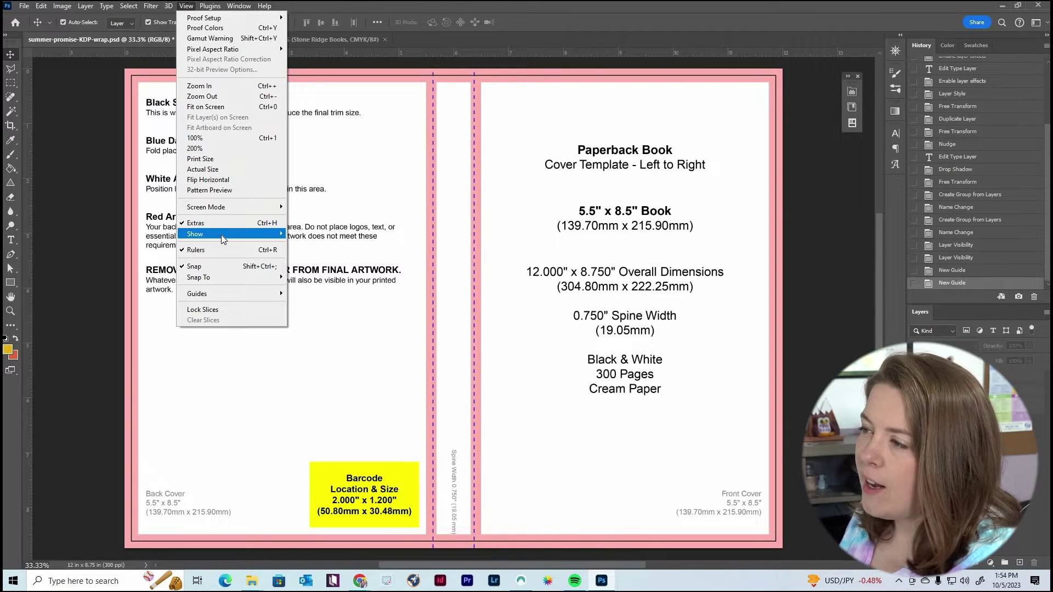
pyautogui.moveTo(222, 235)
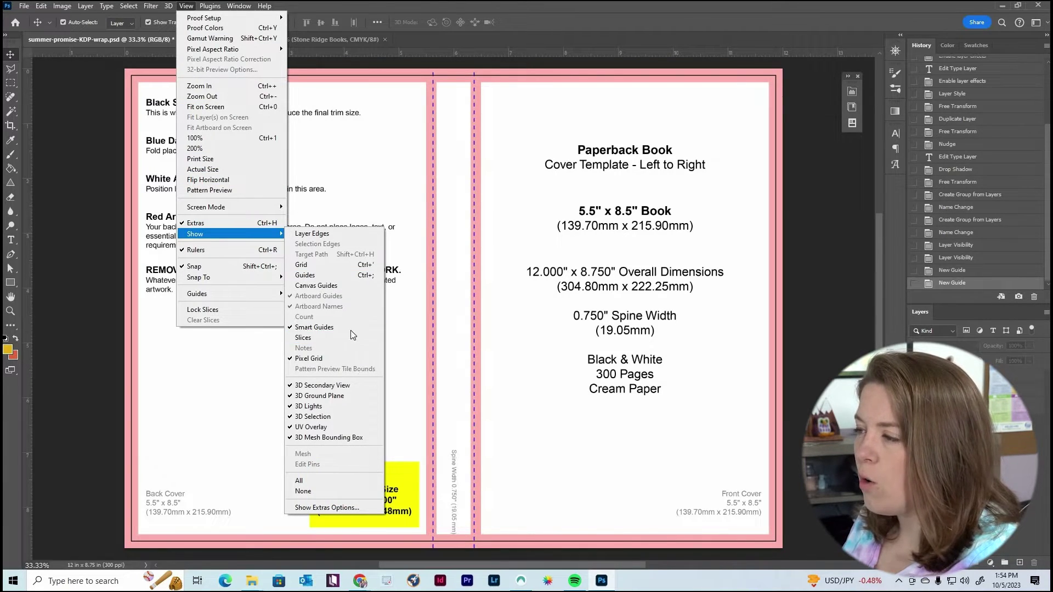
pyautogui.click(343, 286)
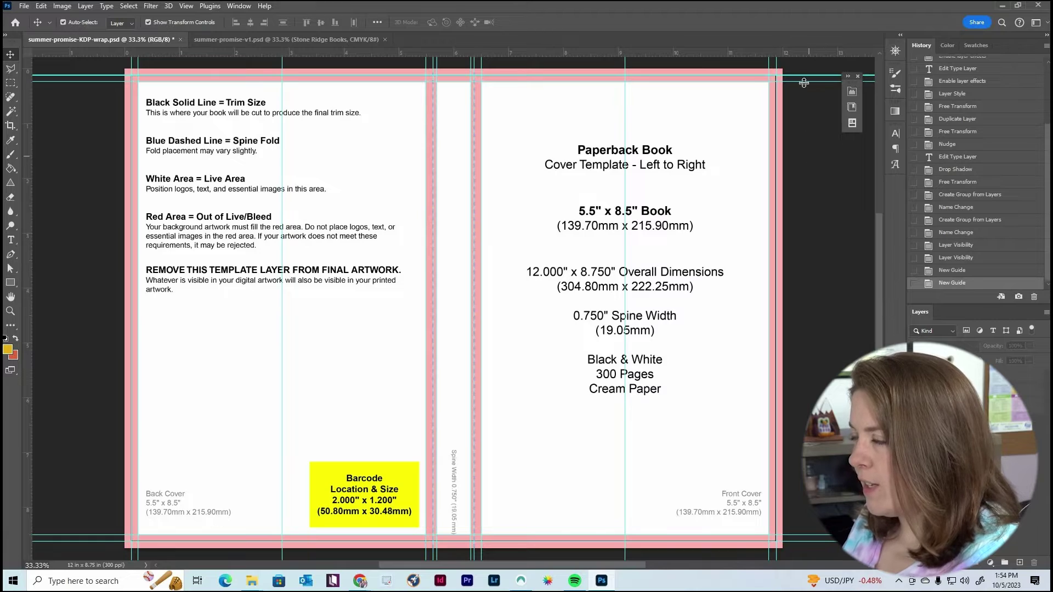
# Step: Delete the extra horizontal guide near the cover template's upper edge
pyautogui.moveTo(805, 81); pyautogui.dragTo(809, 49)
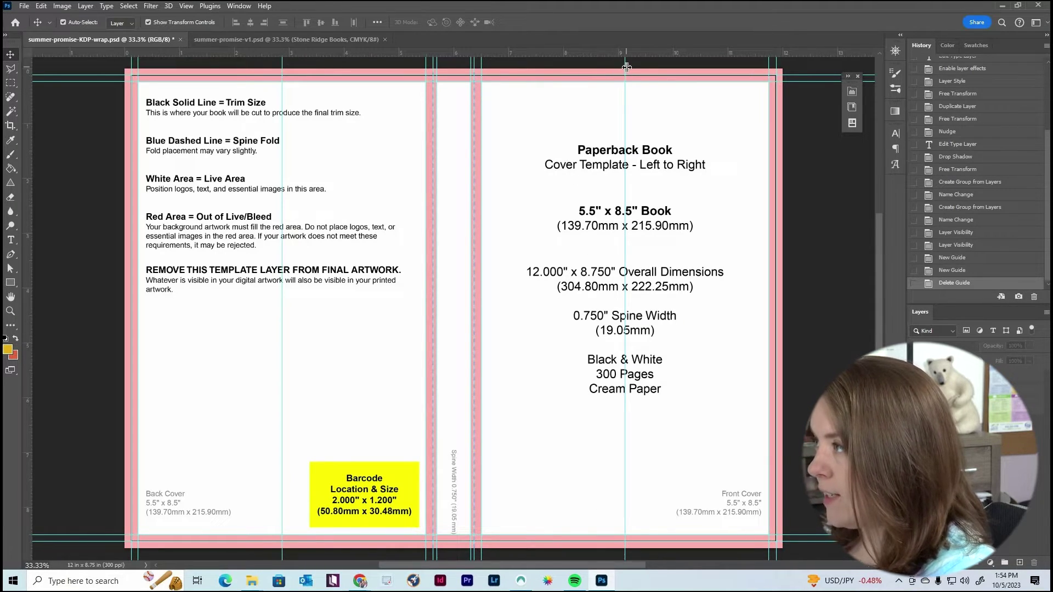
# Step: Draw a test rectangle of 5.25 x 1.56 in between the back cover's side guides and delete it again
pyautogui.click(16, 284)
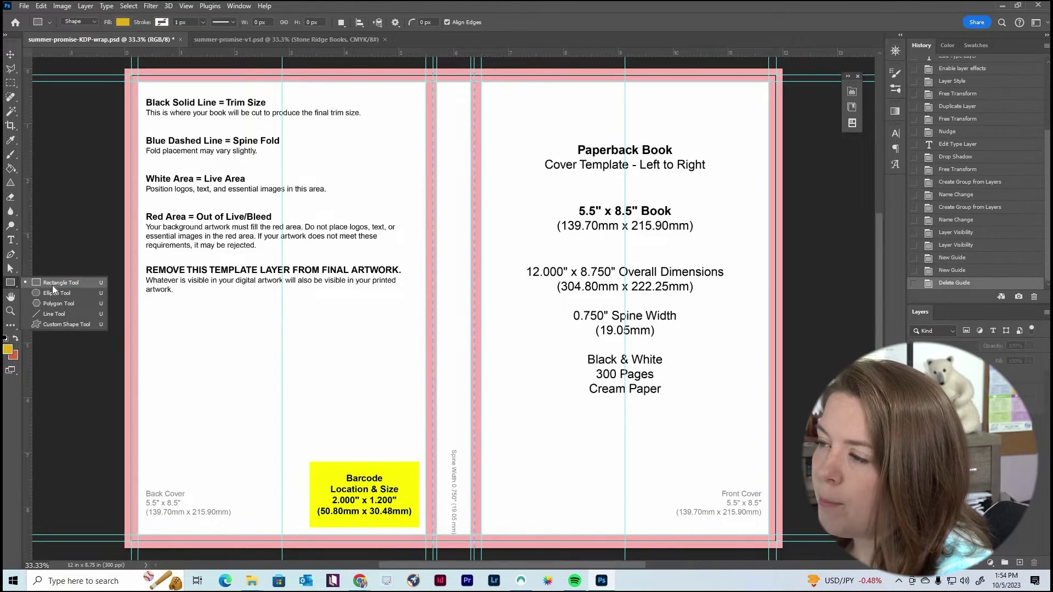
pyautogui.moveTo(137, 226); pyautogui.dragTo(425, 311)
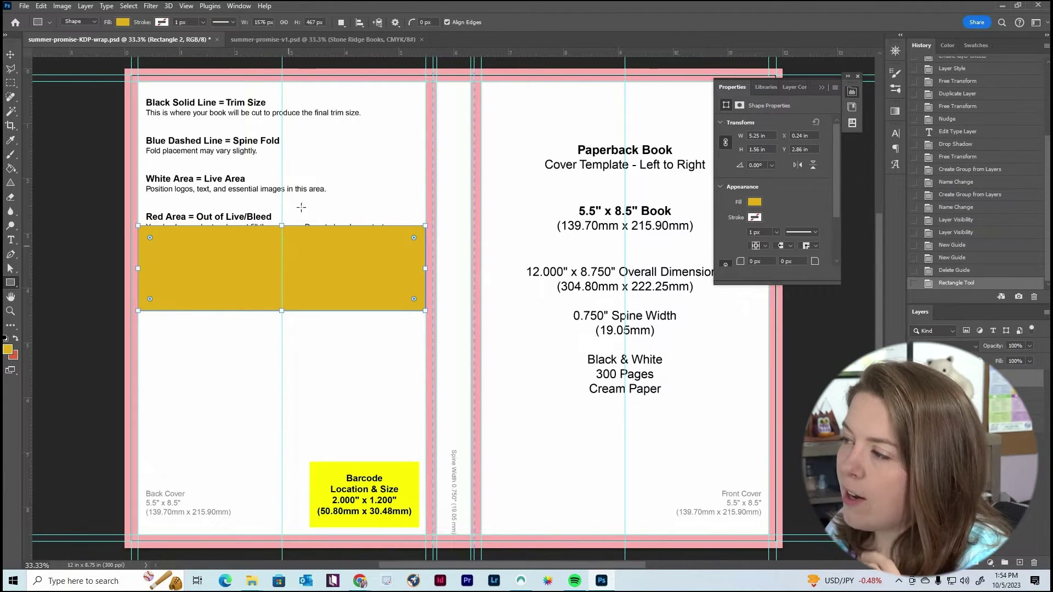
pyautogui.press('v')
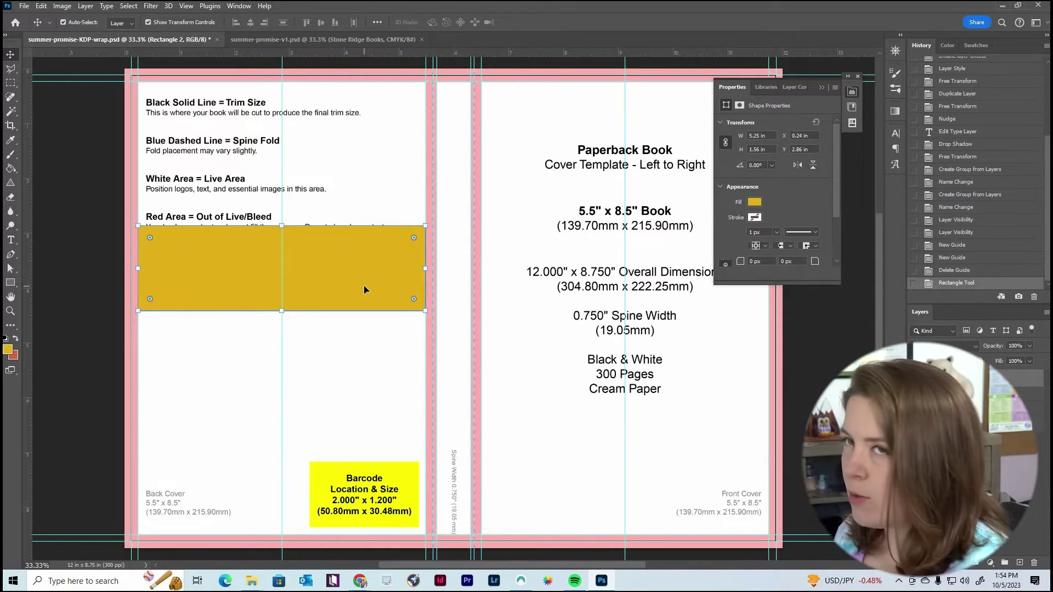
pyautogui.press('Delete')
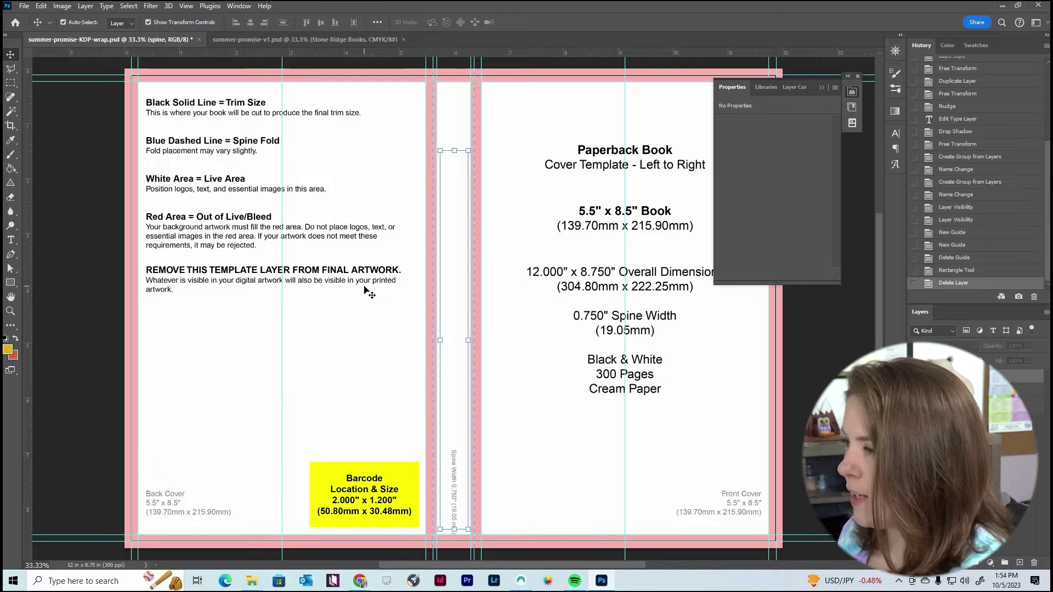
pyautogui.click(965, 395)
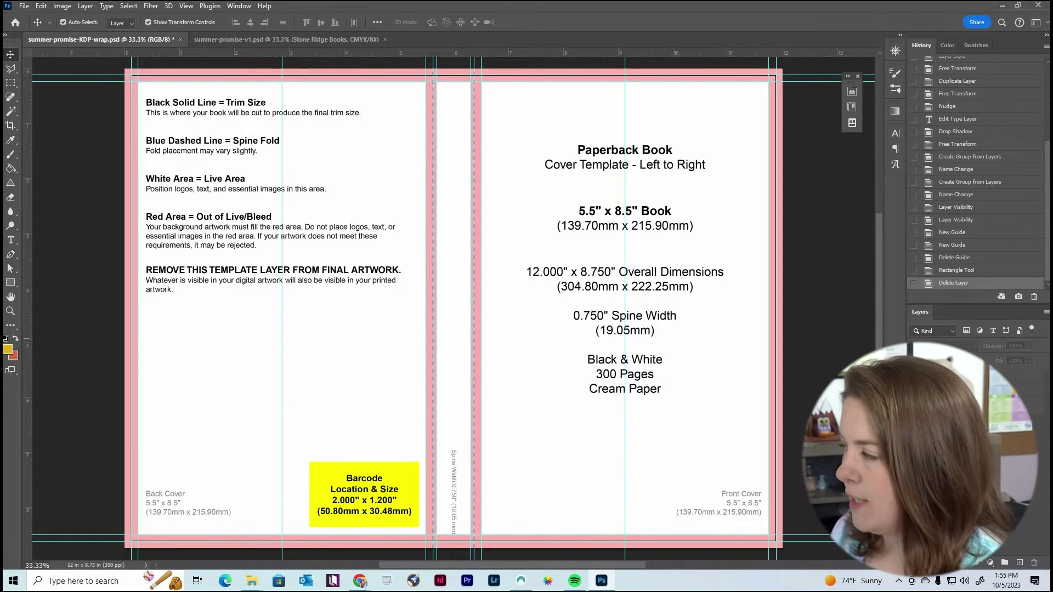
# Step: Make the design and spine layer groups visible over the cover template
pyautogui.hotkey('ctrl', ',')
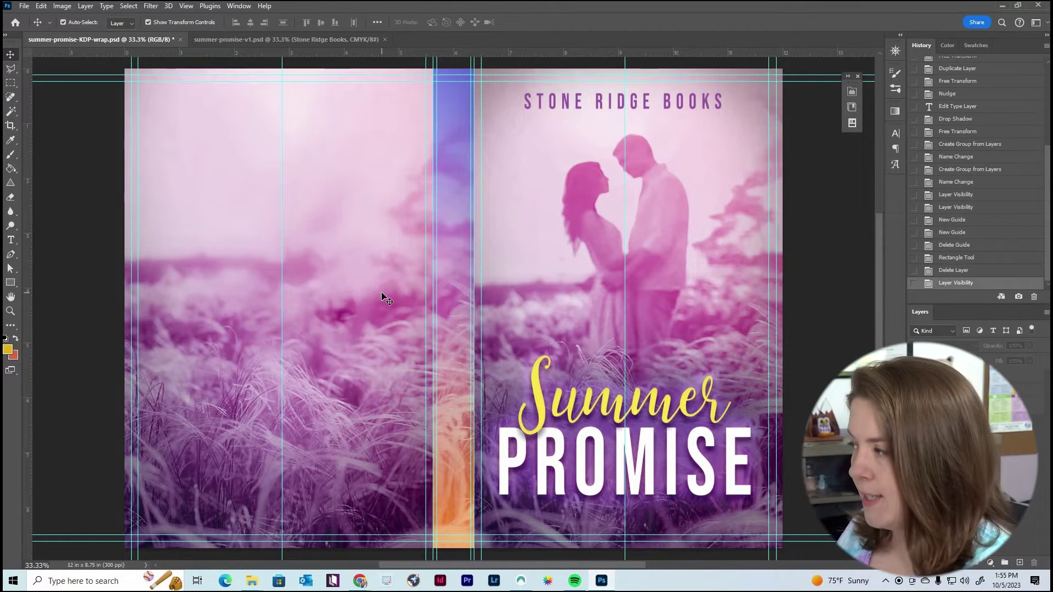
pyautogui.click(955, 378)
pyautogui.click(915, 378)
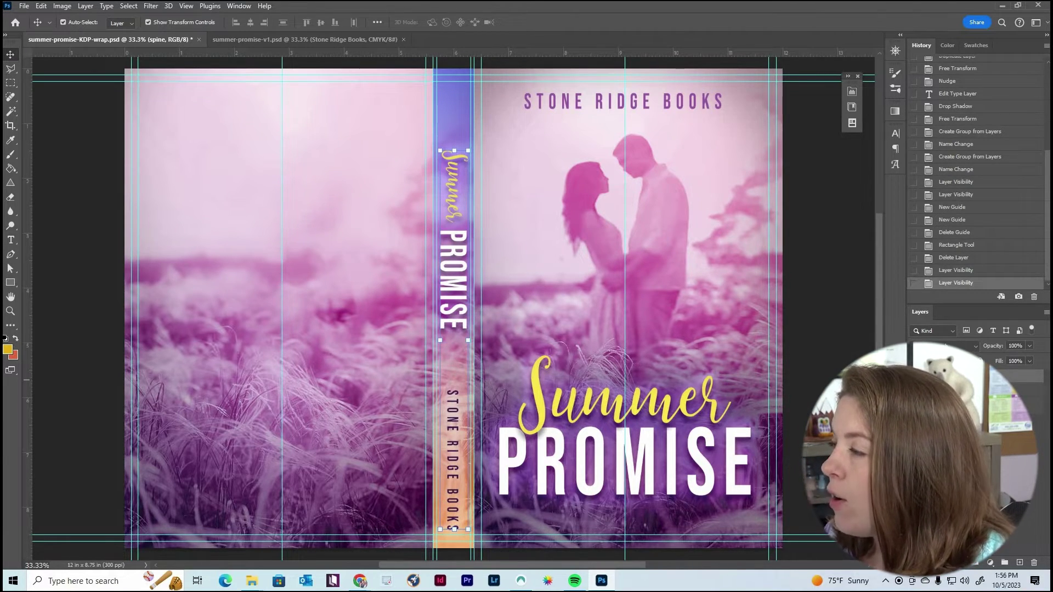
pyautogui.click(694, 408)
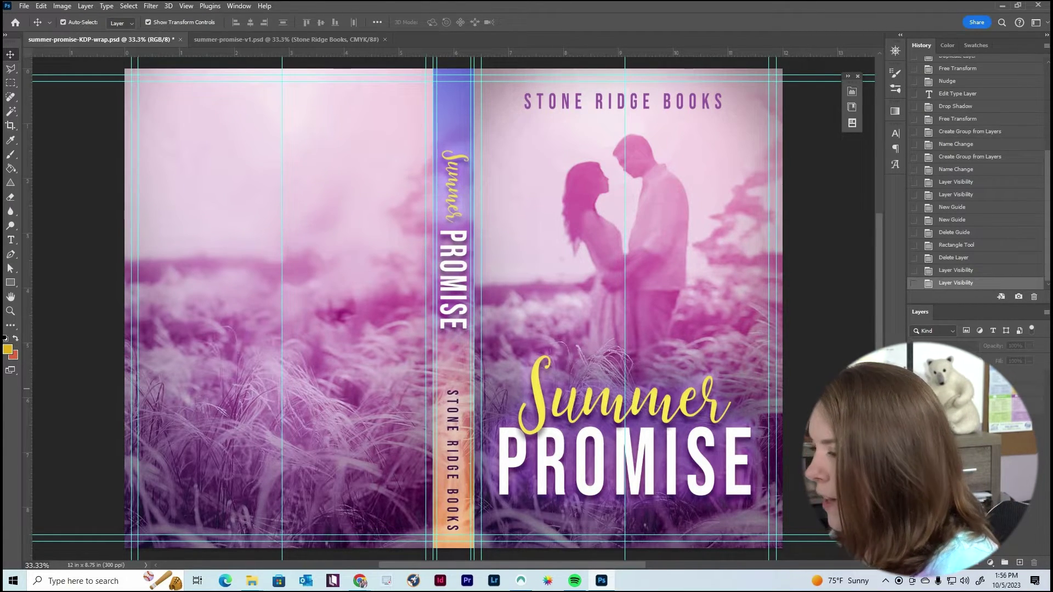
# Step: Copy the template's yellow barcode box from Layer 1 onto its own layer and place that layer above the design group
pyautogui.hotkey('ctrl', ',')
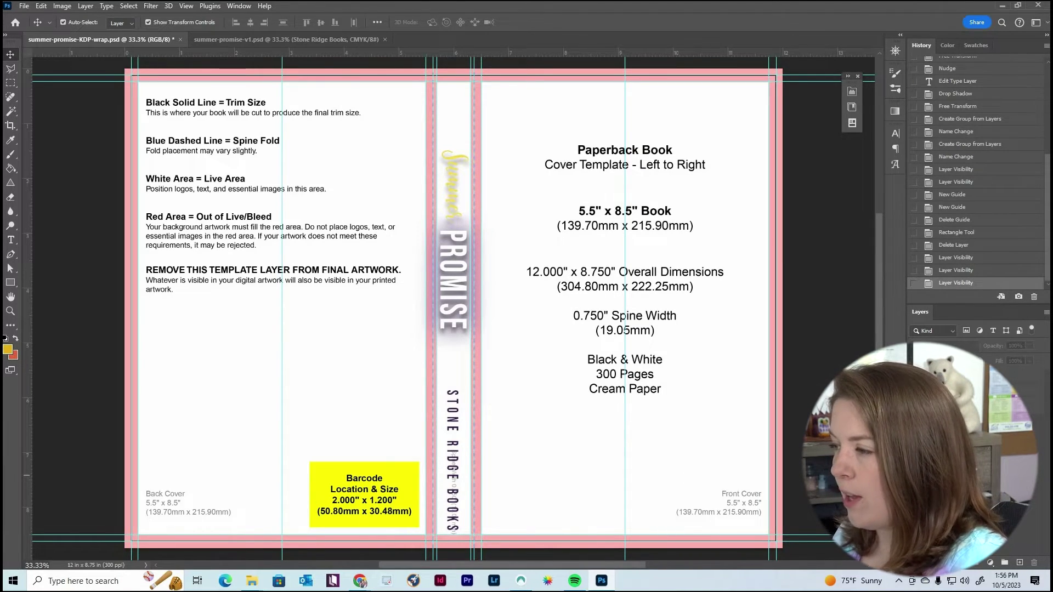
pyautogui.hotkey('alt', '.')
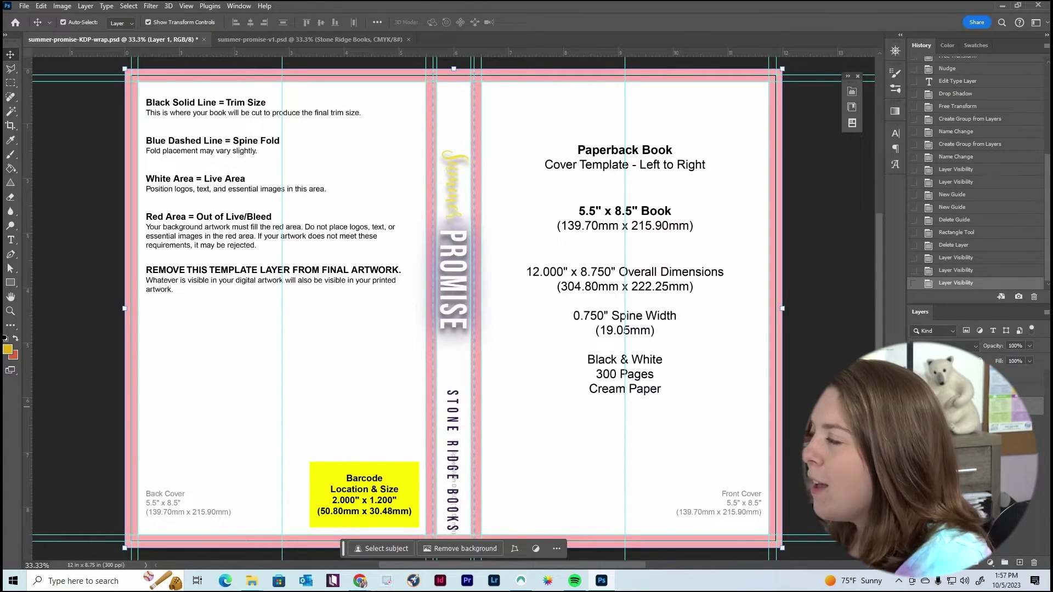
pyautogui.click(11, 82)
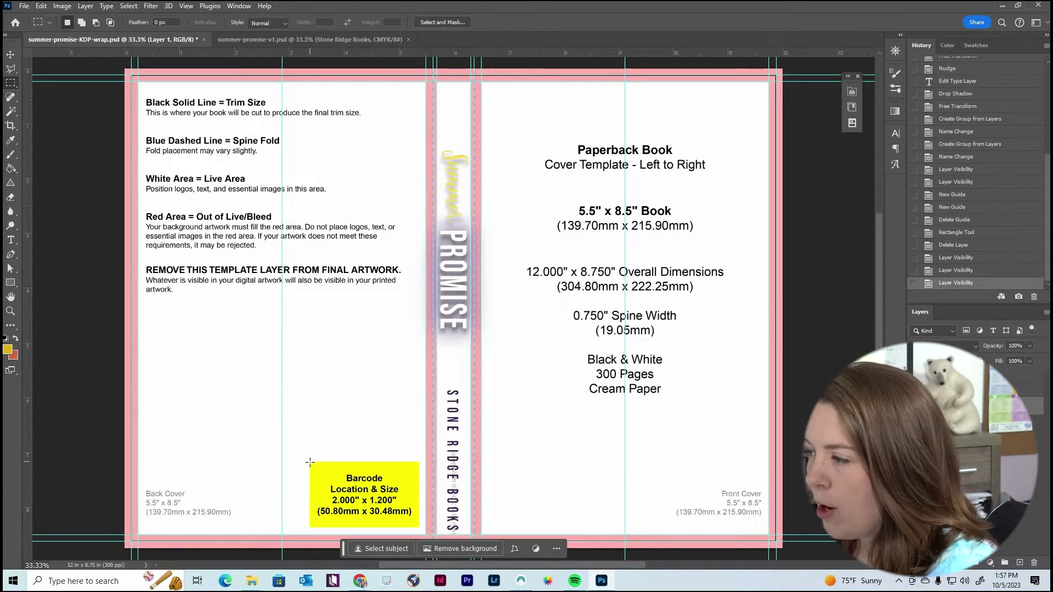
pyautogui.moveTo(310, 464); pyautogui.dragTo(419, 529)
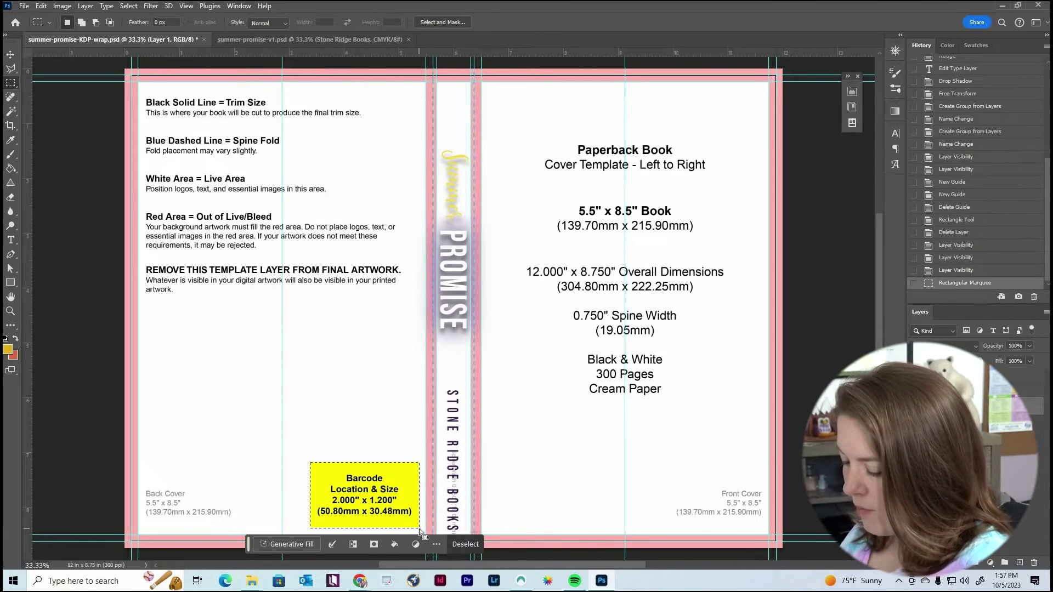
pyautogui.hotkey('ctrl', 'j')
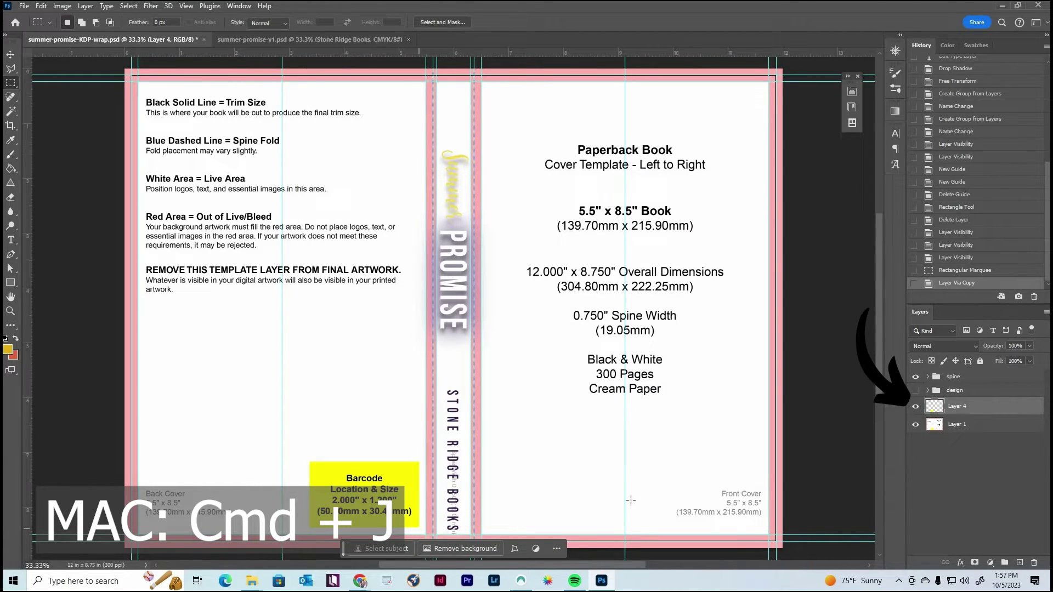
pyautogui.click(916, 391)
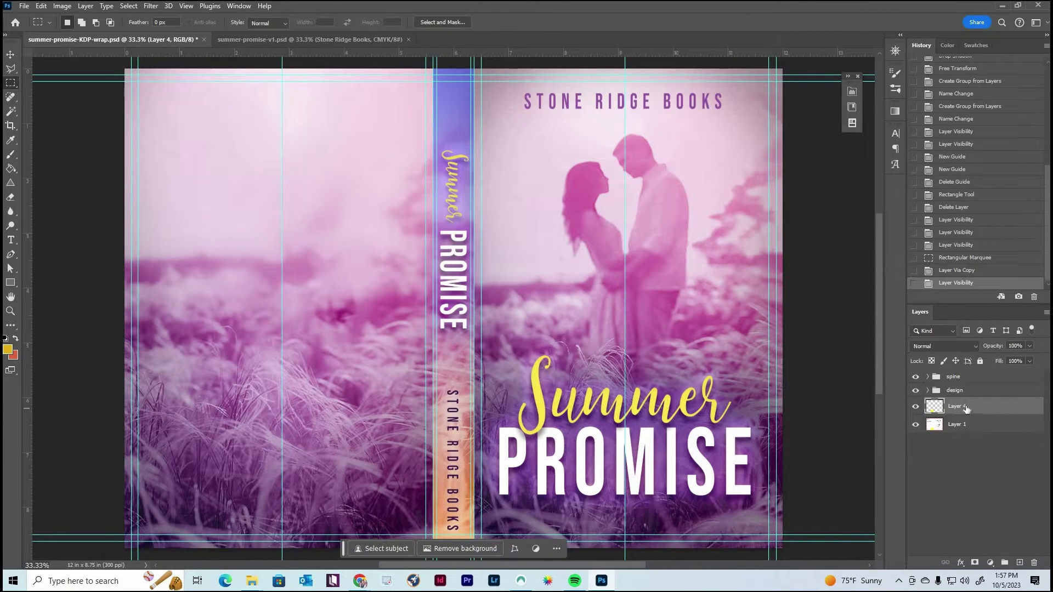
pyautogui.moveTo(975, 398); pyautogui.dragTo(975, 384)
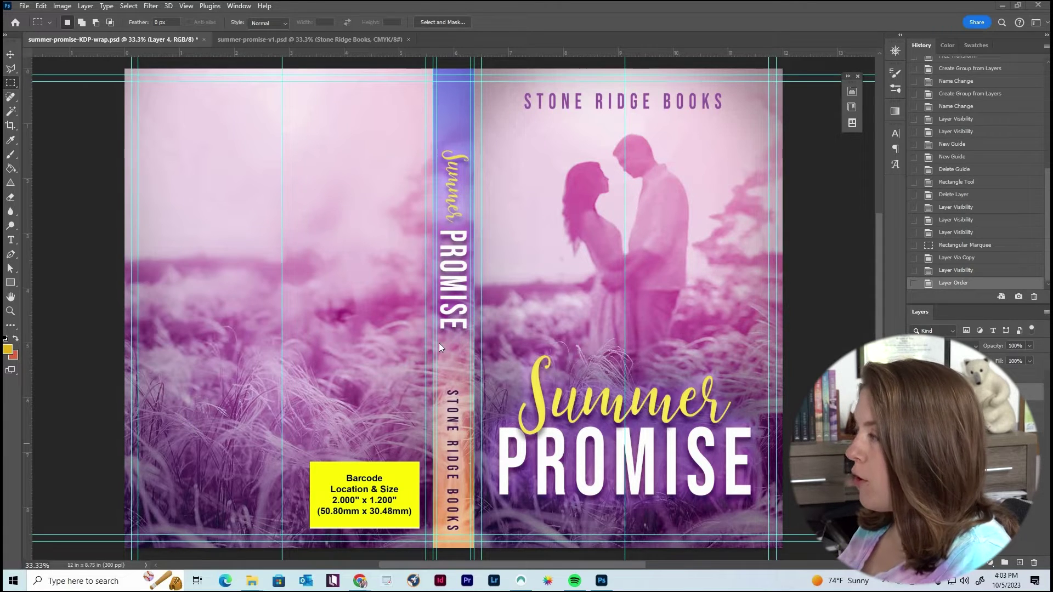
# Step: Create a paragraph text box inside the back cover's live area and paste the book blurb into it
pyautogui.click(11, 241)
pyautogui.moveTo(147, 102); pyautogui.dragTo(412, 439)
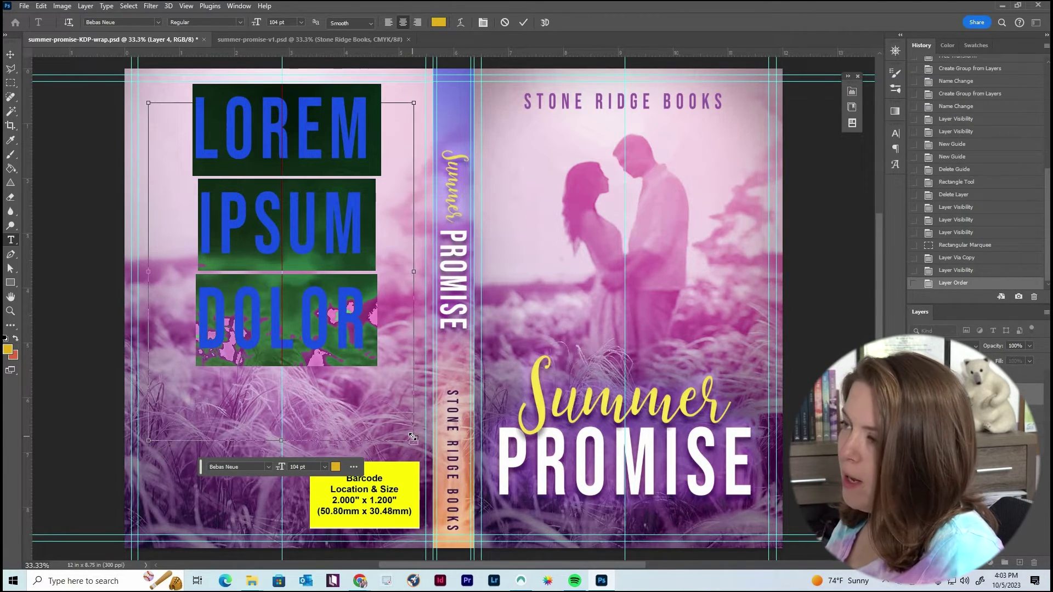
pyautogui.hotkey('ctrl', 'v')
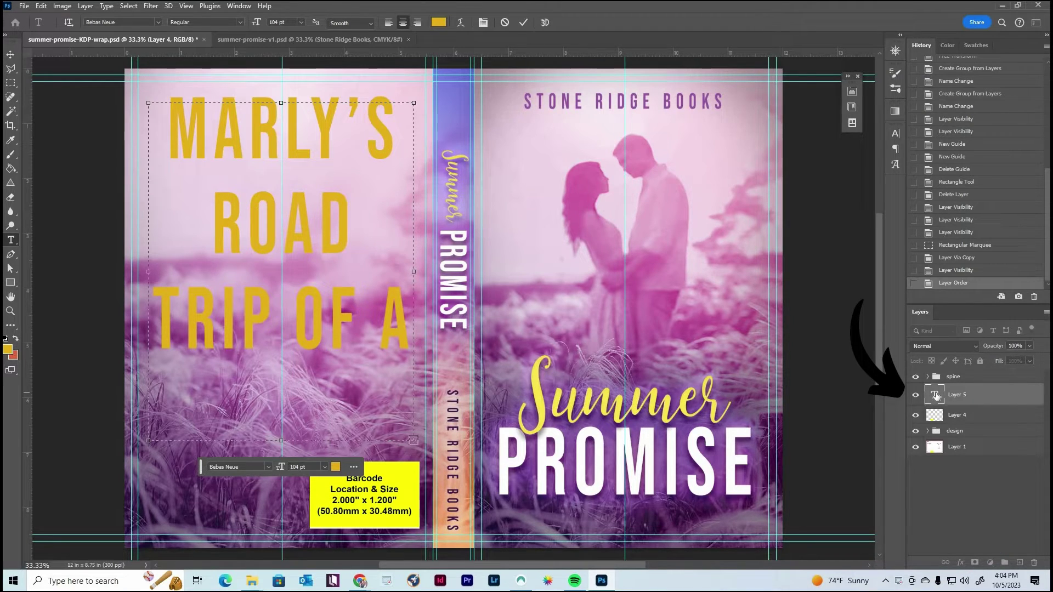
pyautogui.click(934, 396)
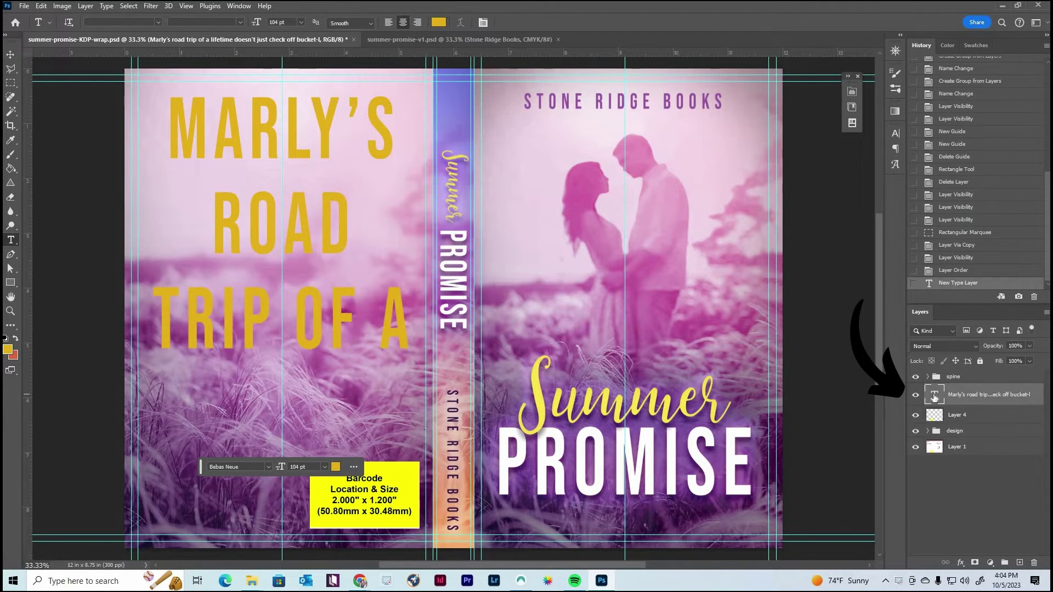
# Step: Format the whole blurb as 12 pt Book Antiqua Regular with 18 pt leading
pyautogui.doubleClick(936, 396)
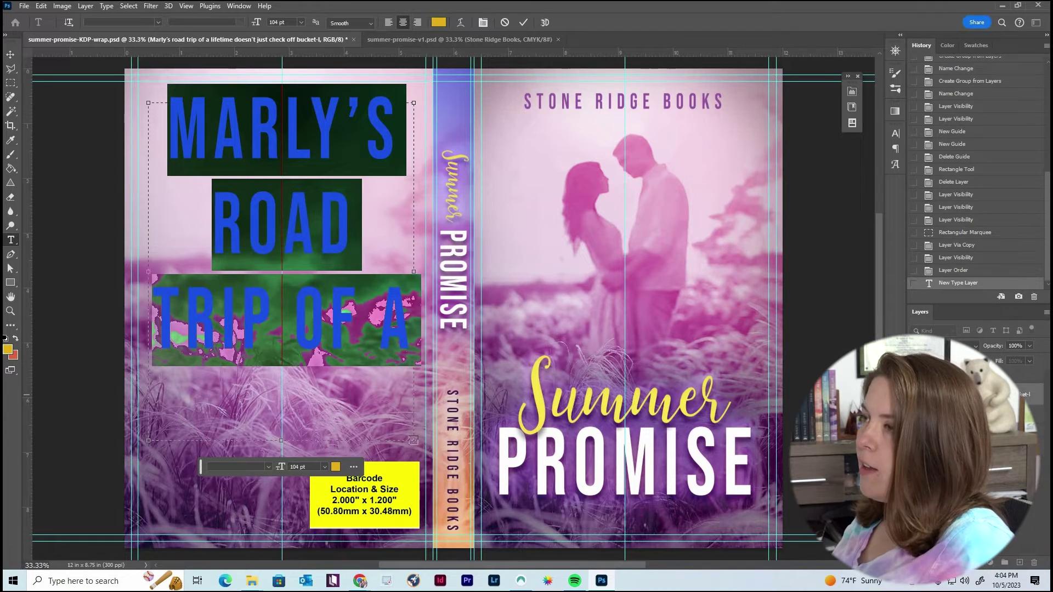
pyautogui.click(896, 133)
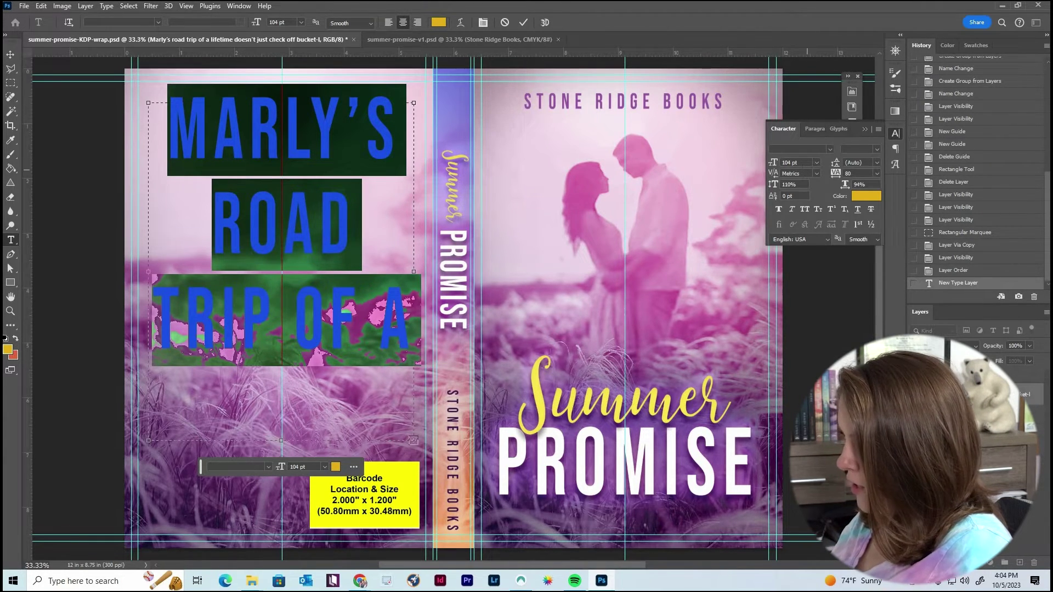
pyautogui.click(780, 163)
pyautogui.write('12')
pyautogui.press('Return')
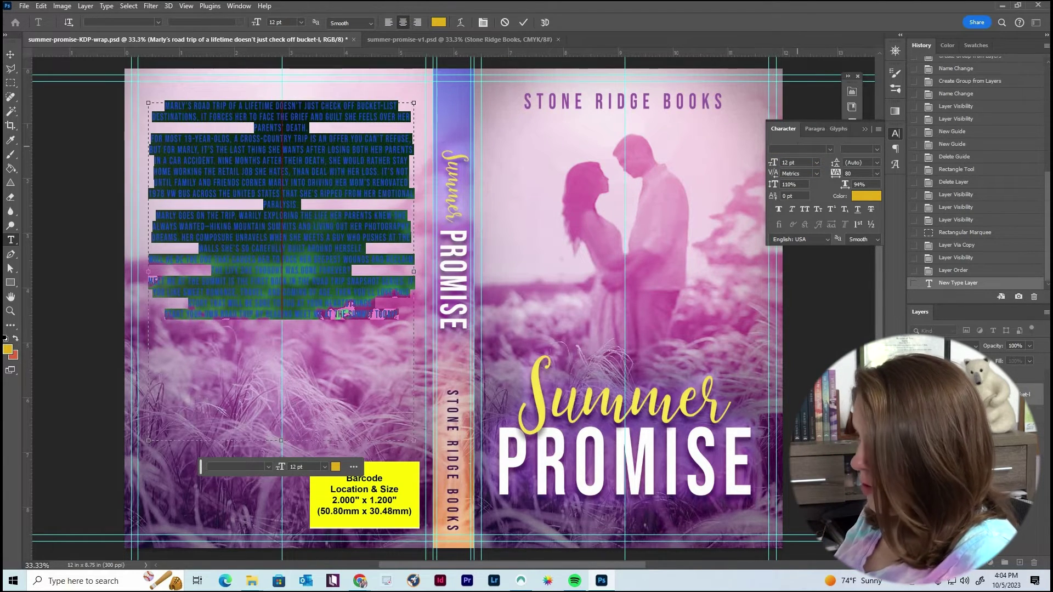
pyautogui.click(829, 150)
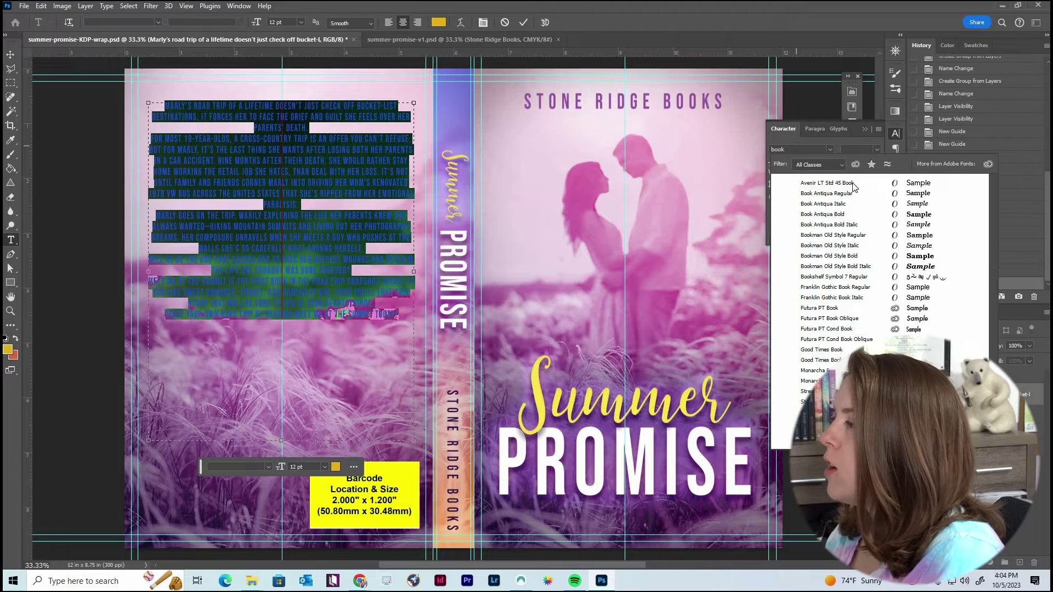
pyautogui.click(861, 194)
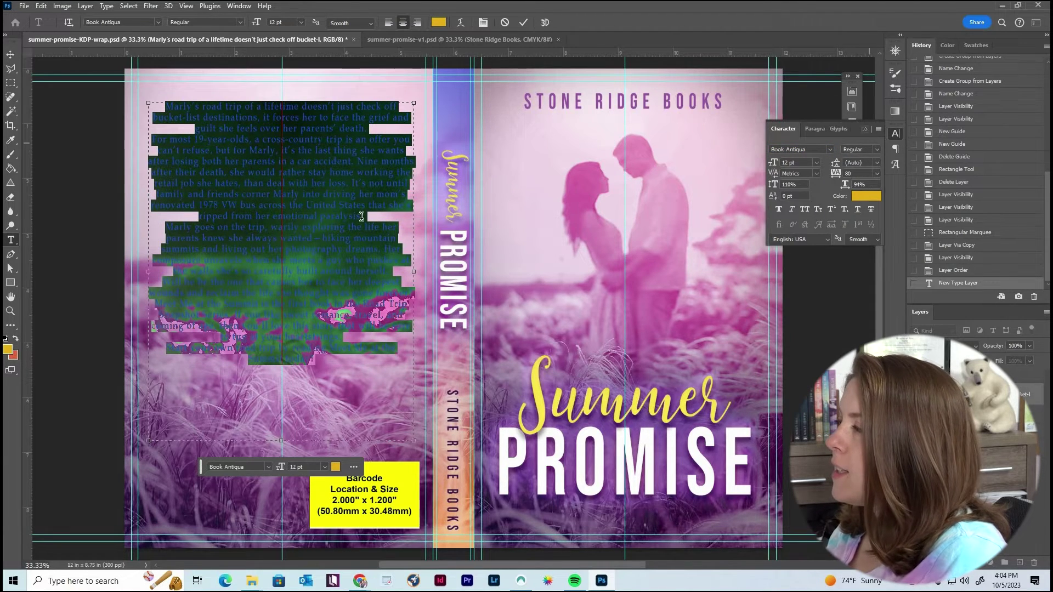
pyautogui.moveTo(836, 163); pyautogui.dragTo(835, 164)
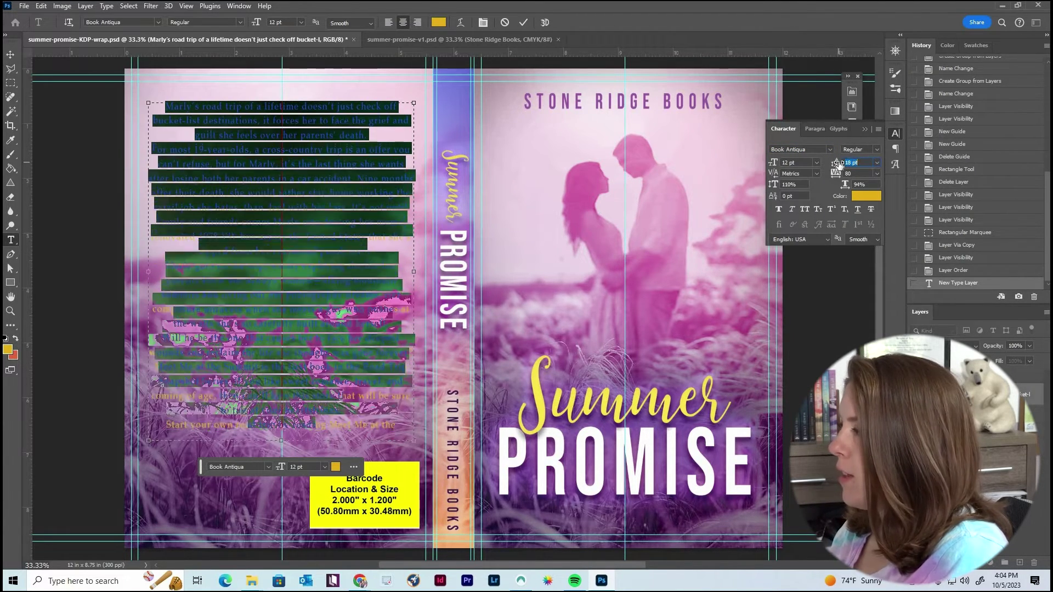
# Step: Justify the blurb with its last lines left-aligned and set the space before paragraphs to 8 pt
pyautogui.click(814, 128)
pyautogui.hotkey('ctrl', 'shift', 'j')
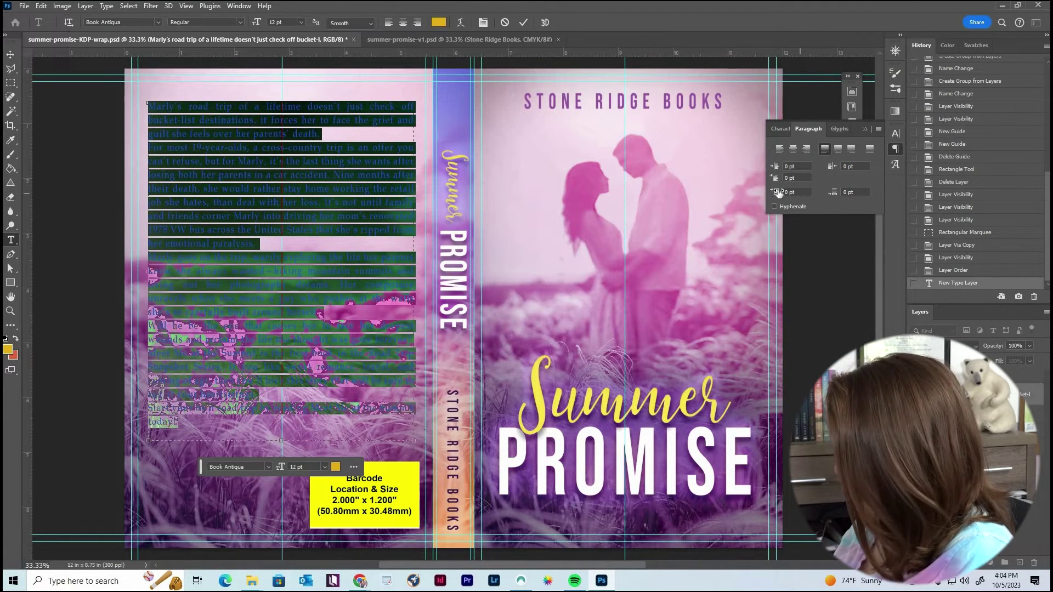
pyautogui.click(779, 192)
pyautogui.write('5')
pyautogui.press('Return')
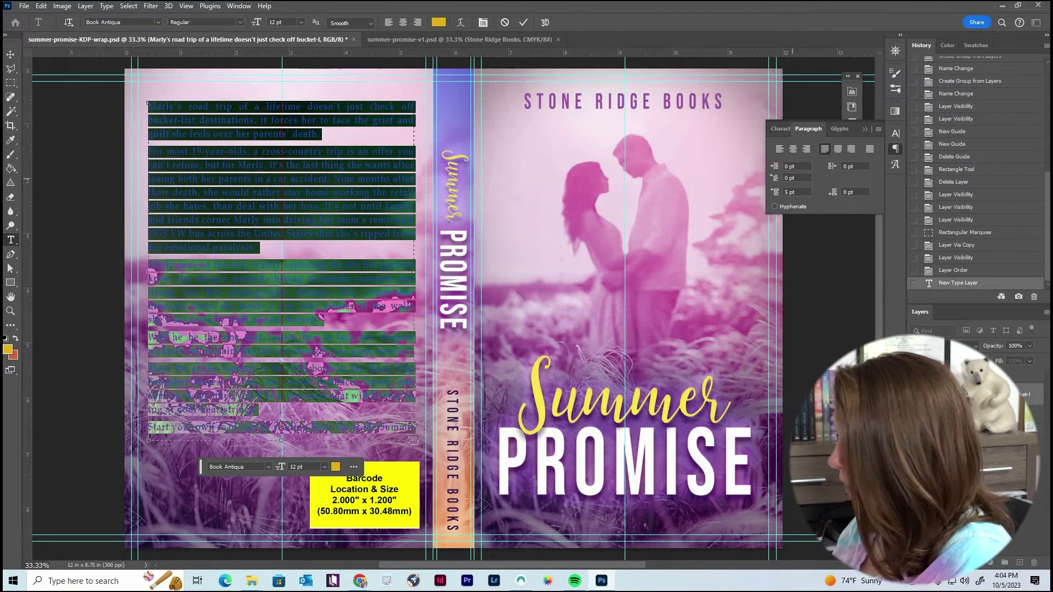
pyautogui.write('8')
pyautogui.press('Return')
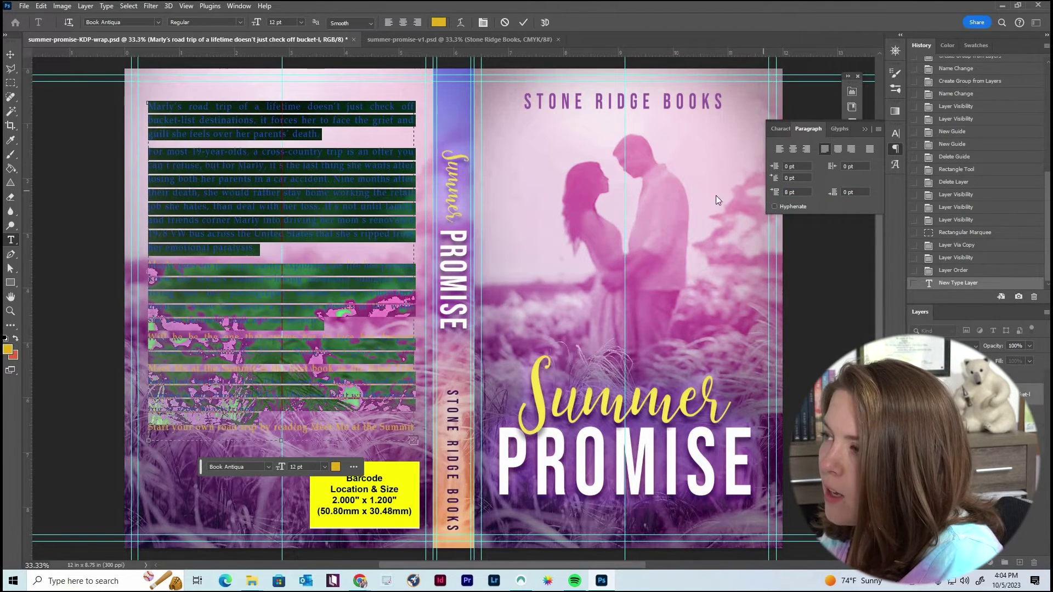
# Step: Extend the blurb's text box downward, slightly past the upper edge of the barcode box
pyautogui.click(315, 248)
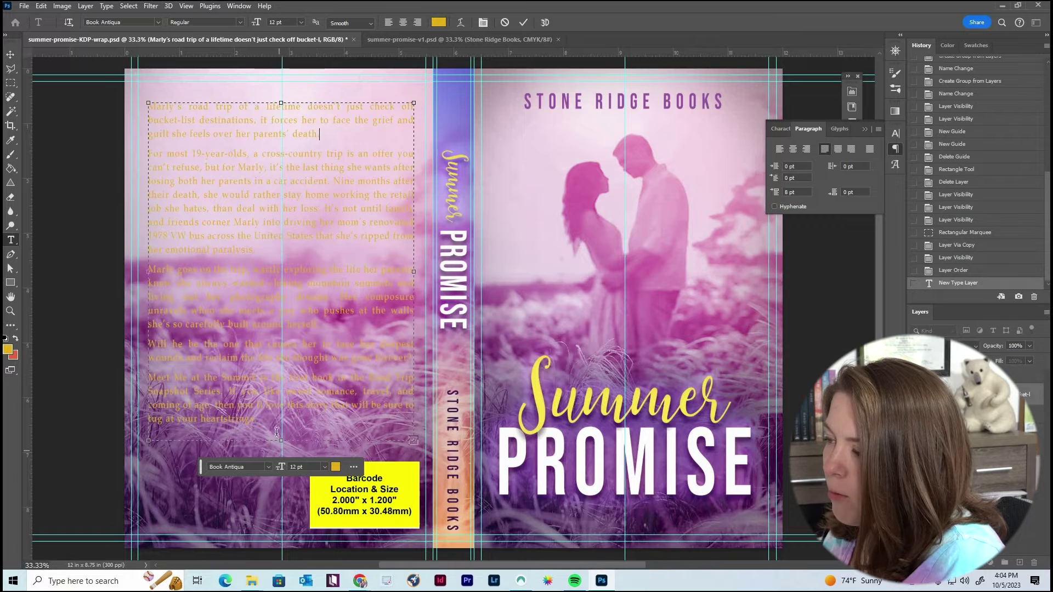
pyautogui.moveTo(282, 441); pyautogui.dragTo(284, 470)
pyautogui.press('Escape')
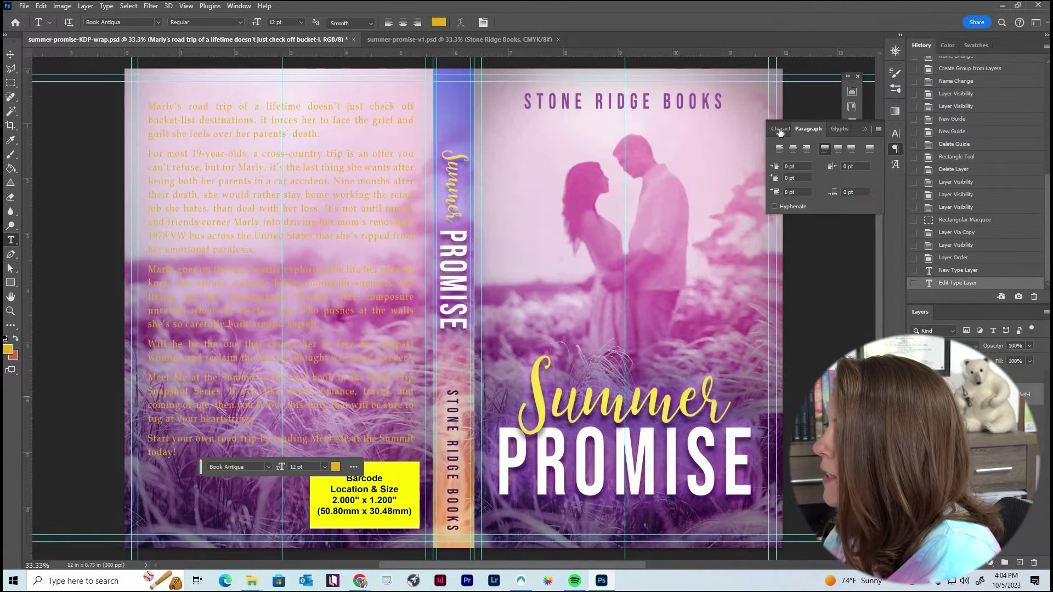
# Step: Set the blurb's font size to 10 pt
pyautogui.click(779, 128)
pyautogui.click(856, 162)
pyautogui.hotkey('shift', 'Tab')
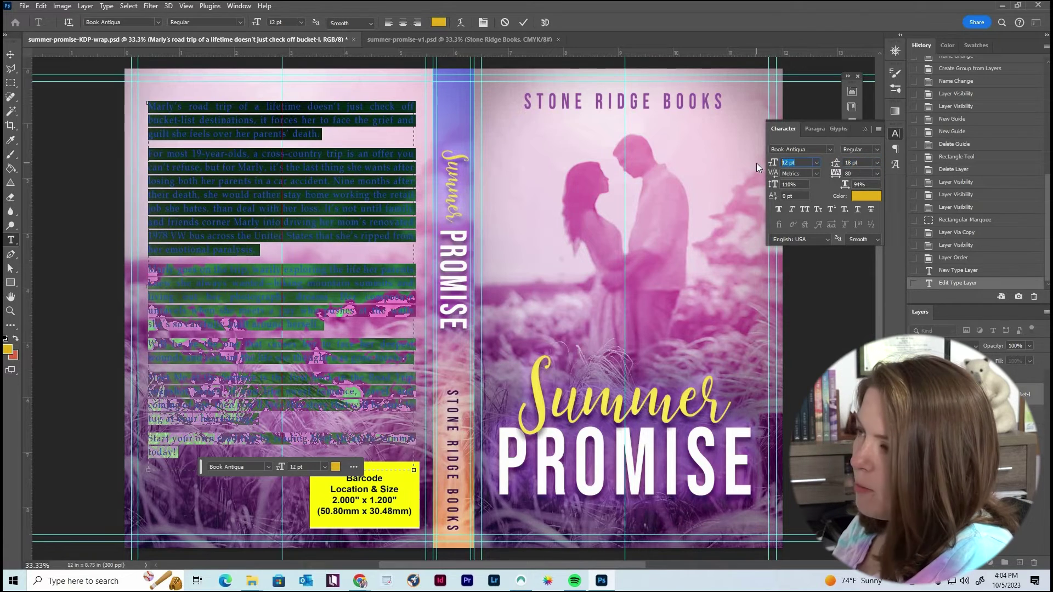
pyautogui.write('10')
pyautogui.press('Return')
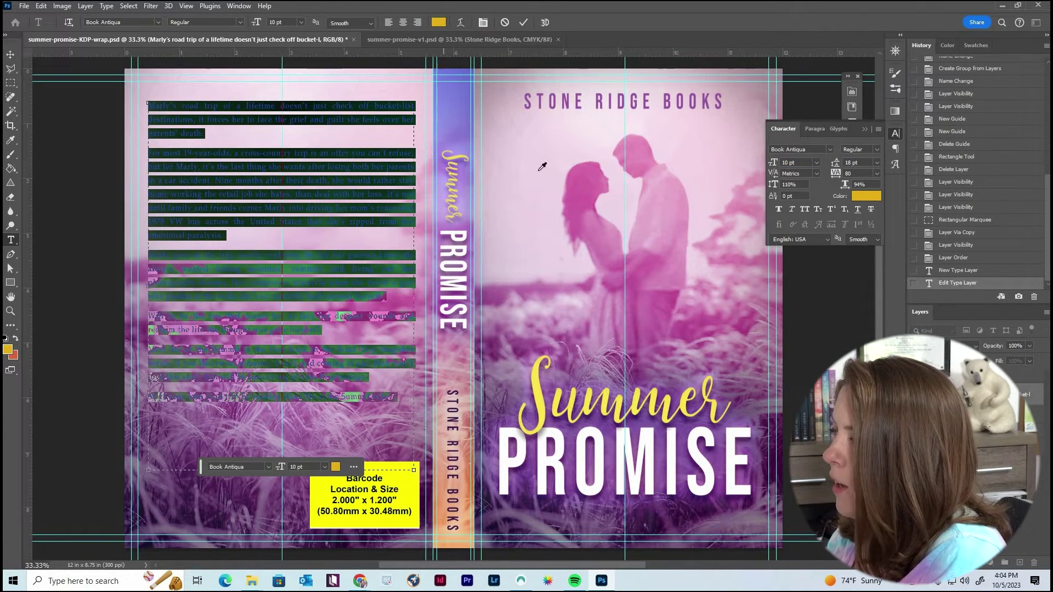
# Step: Change the blurb's text colour to white (ffffff) and commit the text edit
pyautogui.click(439, 22)
pyautogui.write('554a2d')
pyautogui.moveTo(667, 242); pyautogui.dragTo(669, 275)
pyautogui.moveTo(622, 144); pyautogui.dragTo(618, 110)
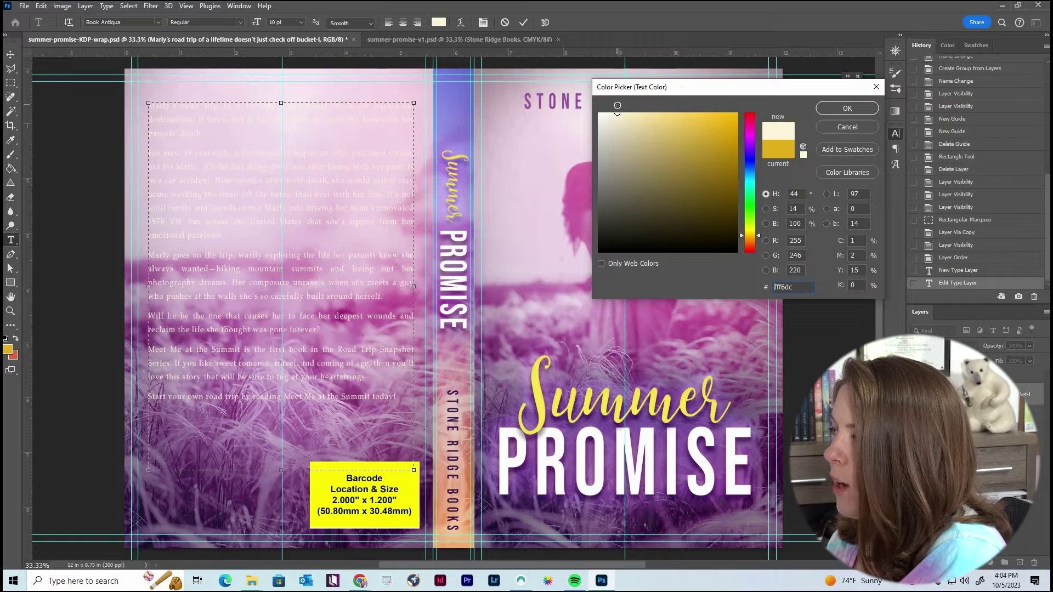
pyautogui.moveTo(585, 106); pyautogui.dragTo(582, 108)
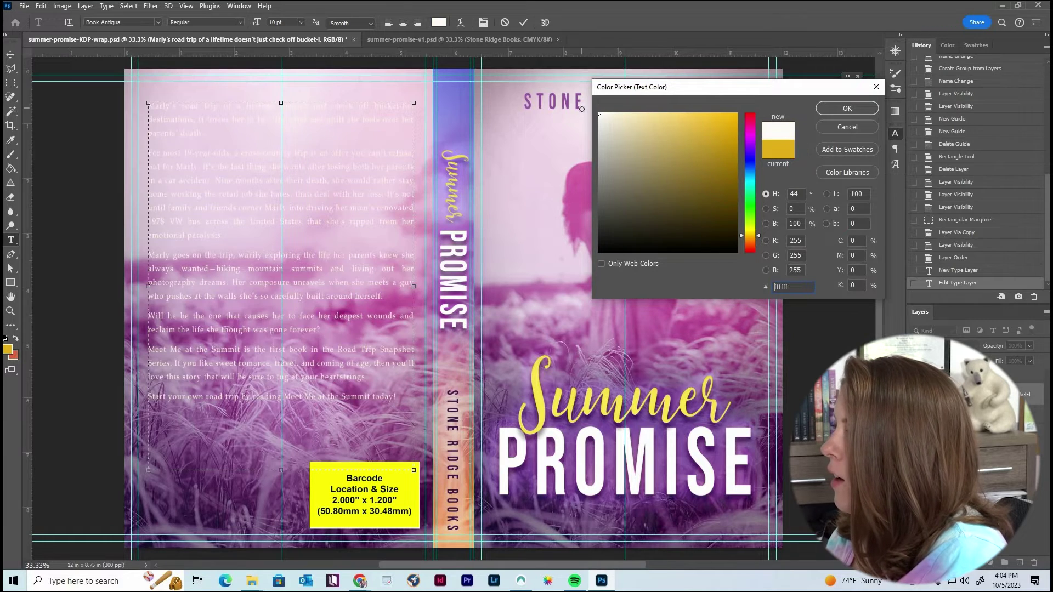
pyautogui.click(837, 108)
pyautogui.click(523, 22)
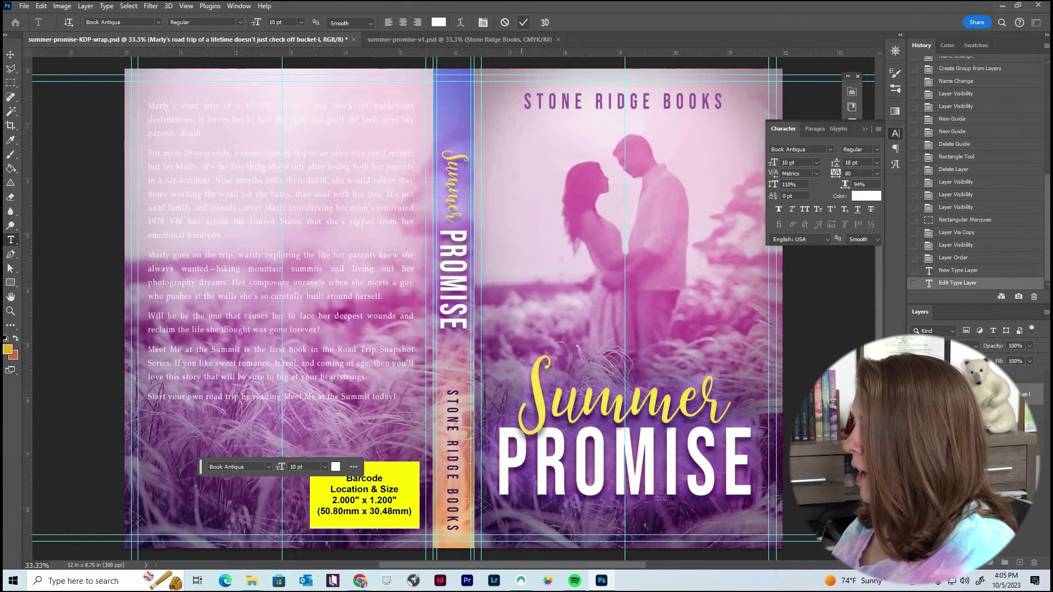
pyautogui.click(1032, 394)
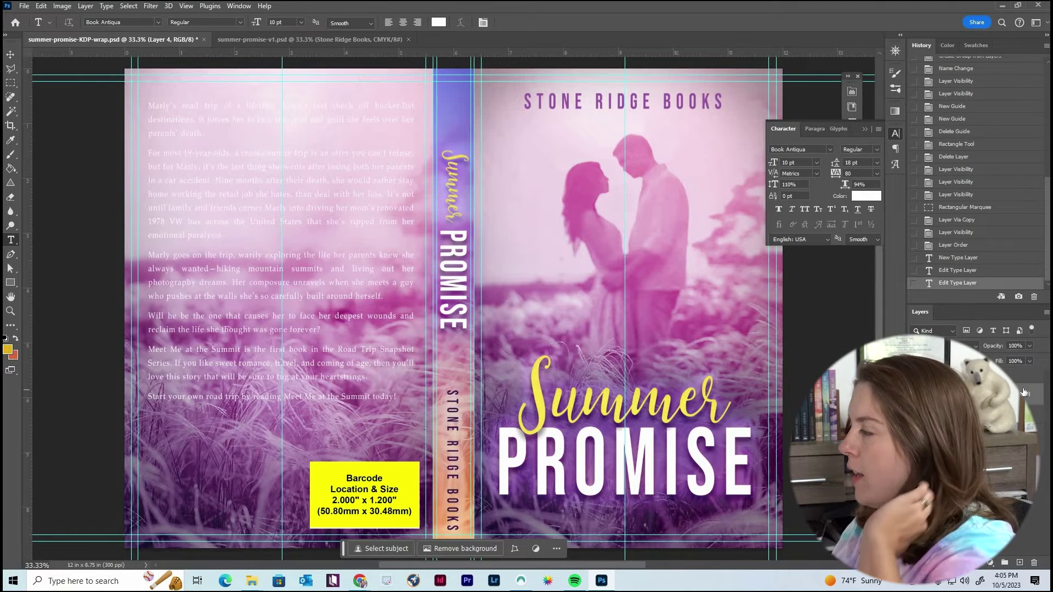
# Step: Add a drop shadow to the back-cover blurb and colour it dark purple (33133c), sampled from the front cover's dark grass
pyautogui.click(1024, 391)
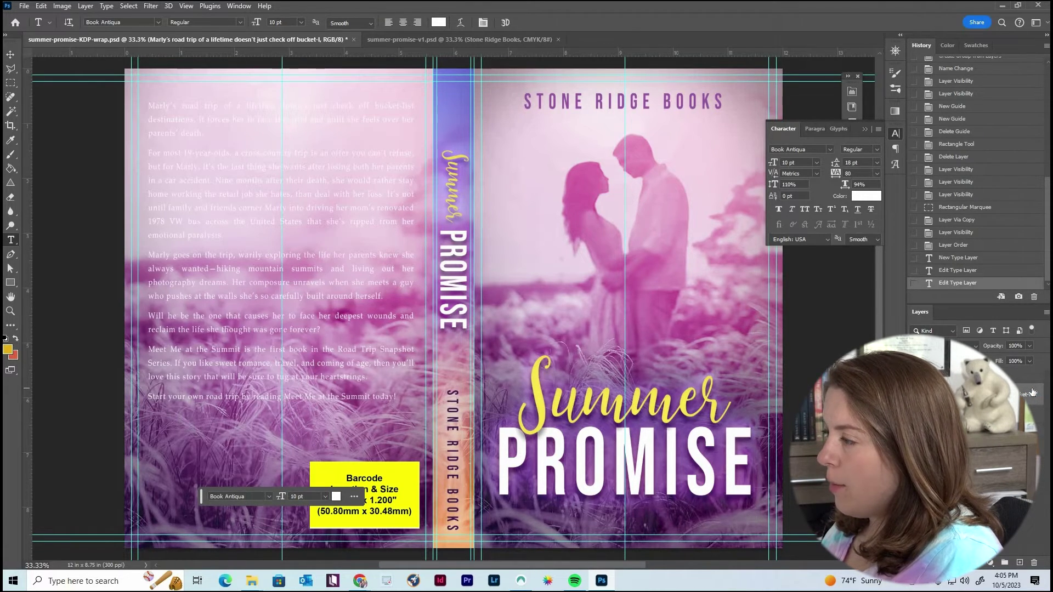
pyautogui.doubleClick(1032, 392)
pyautogui.click(563, 314)
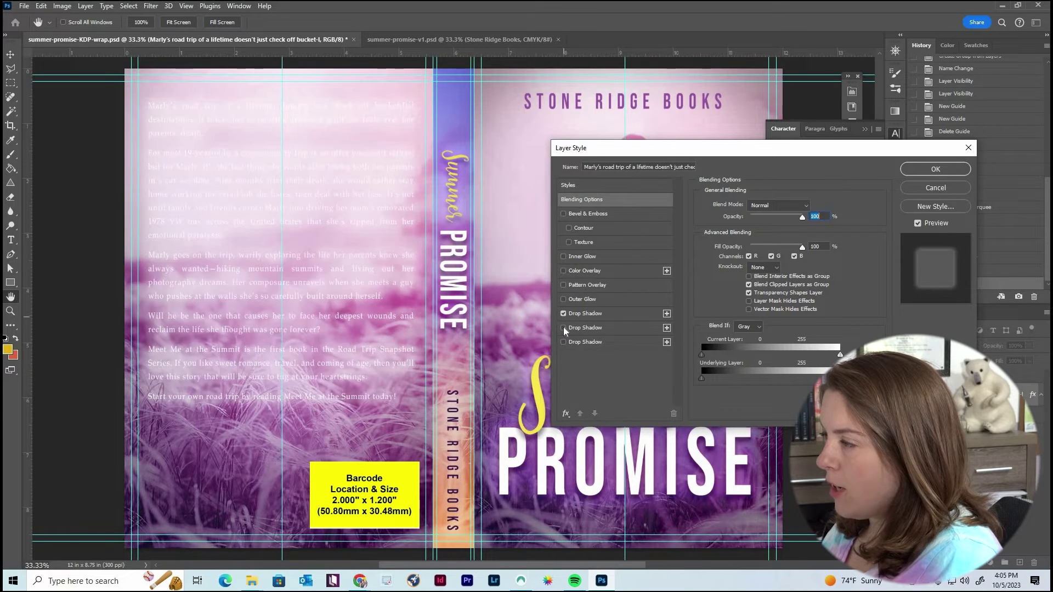
pyautogui.click(607, 317)
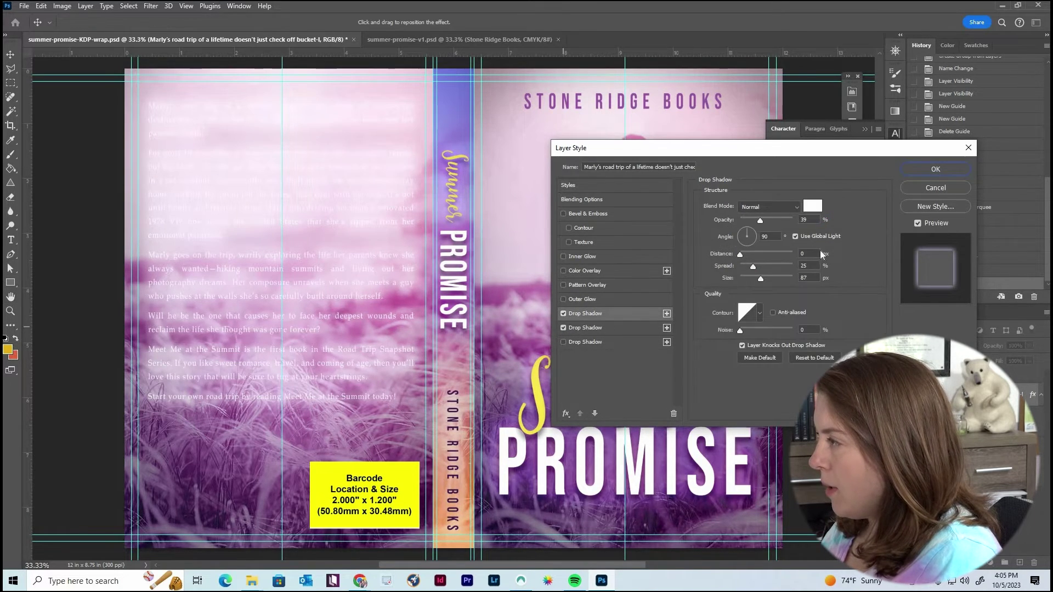
pyautogui.click(817, 206)
pyautogui.click(700, 513)
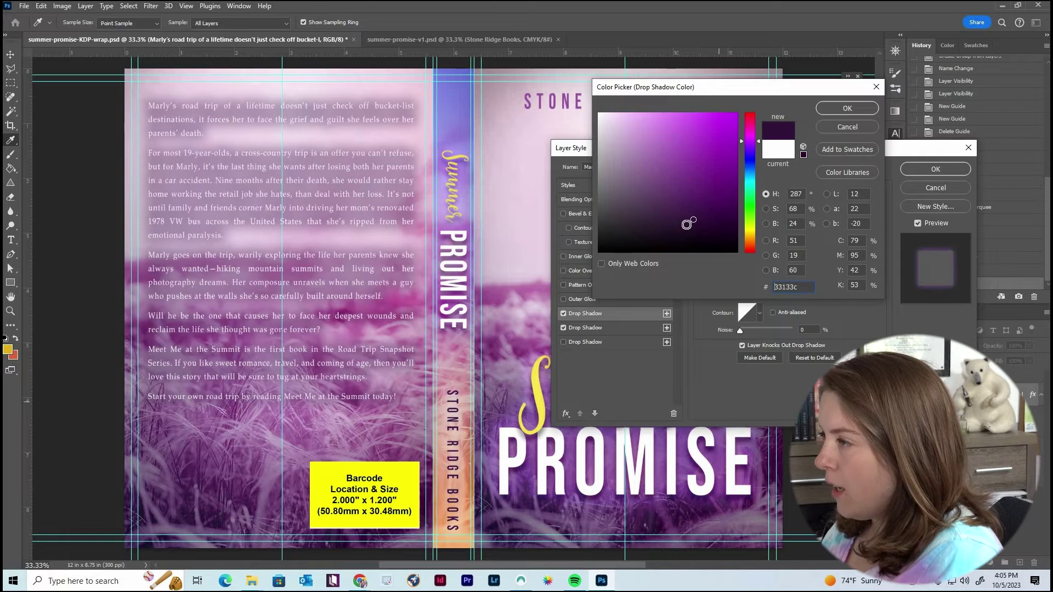
pyautogui.click(847, 108)
# Step: Set the blurb's drop shadow to Multiply with about 46% opacity, 16% spread and 142 px size
pyautogui.click(767, 221)
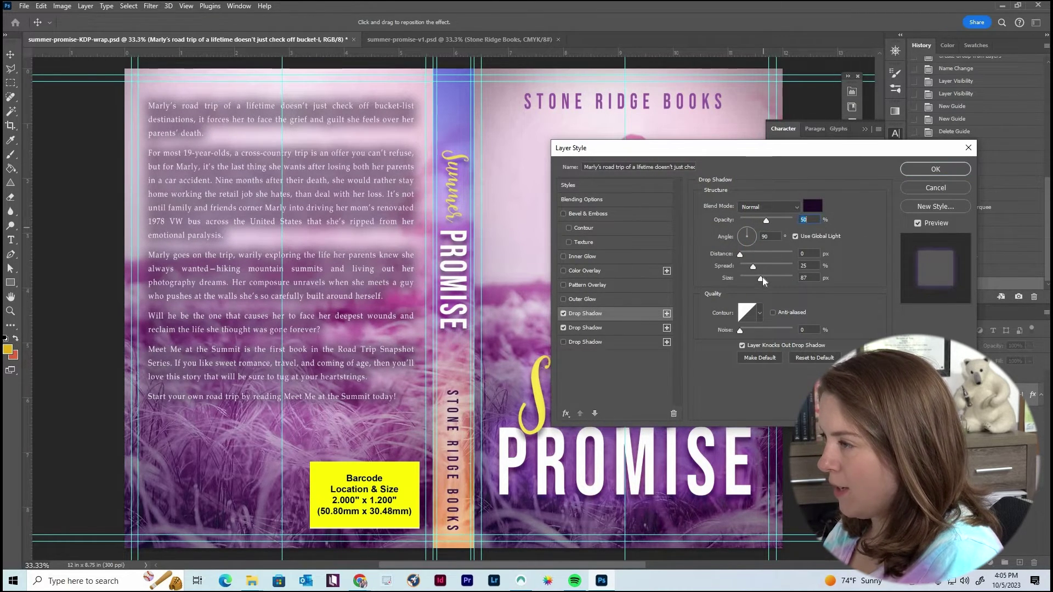
pyautogui.click(772, 277)
pyautogui.moveTo(758, 265); pyautogui.dragTo(748, 265)
pyautogui.click(749, 266)
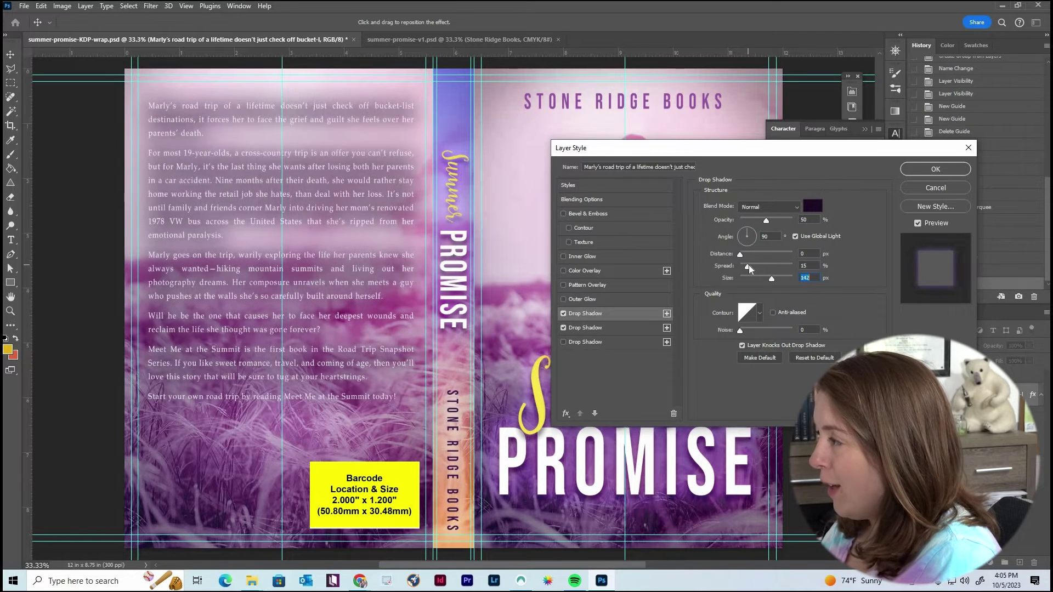
pyautogui.click(772, 207)
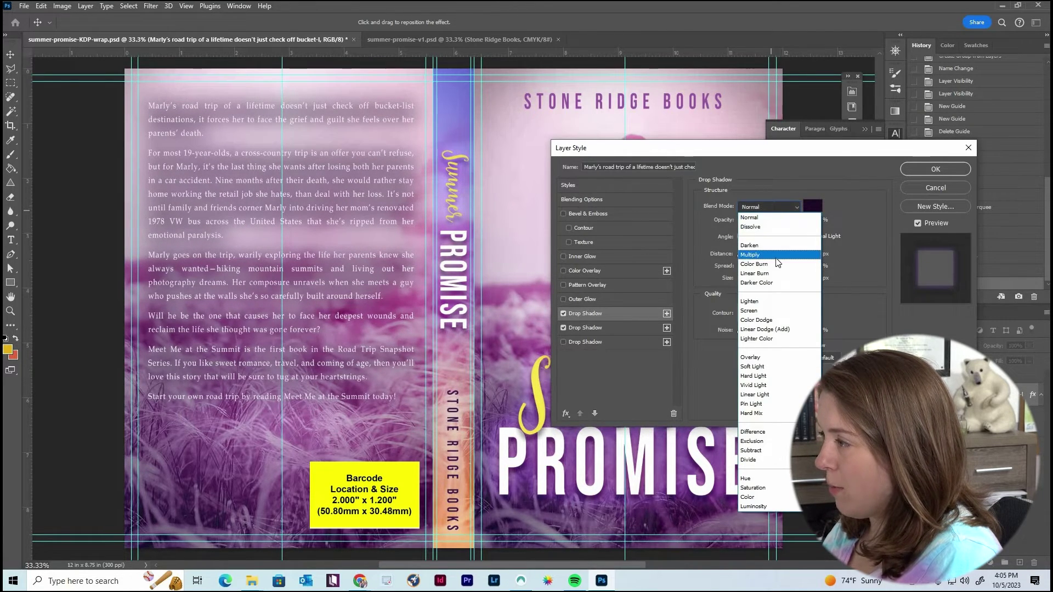
pyautogui.click(765, 233)
# Step: Try a second drop shadow in Multiply mode on the blurb, switch it off and apply the layer style
pyautogui.click(647, 328)
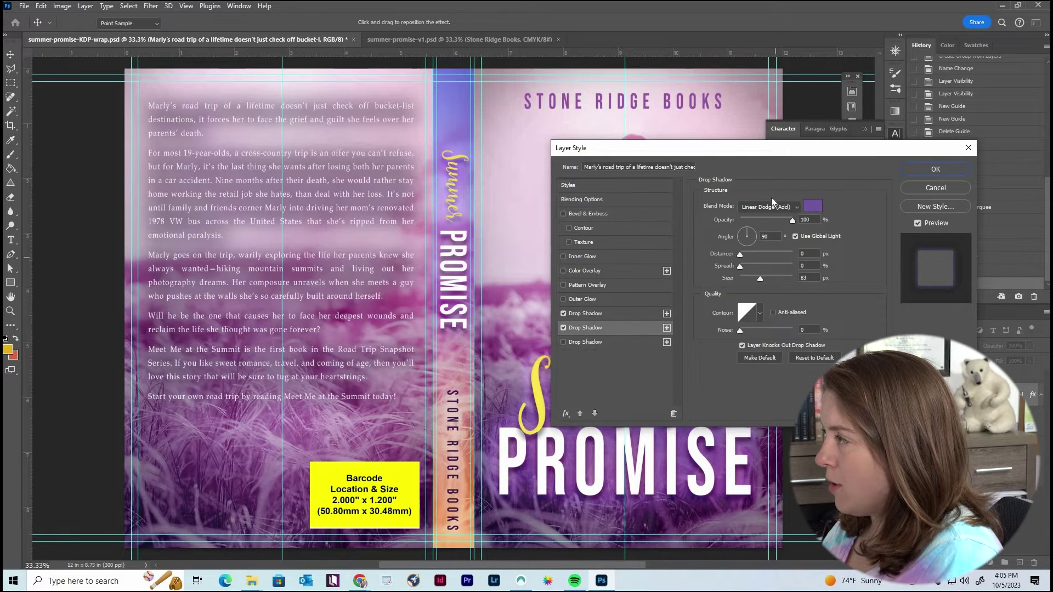
pyautogui.click(812, 206)
pyautogui.press('Return')
pyautogui.moveTo(752, 266); pyautogui.dragTo(774, 278)
pyautogui.click(776, 207)
pyautogui.click(564, 328)
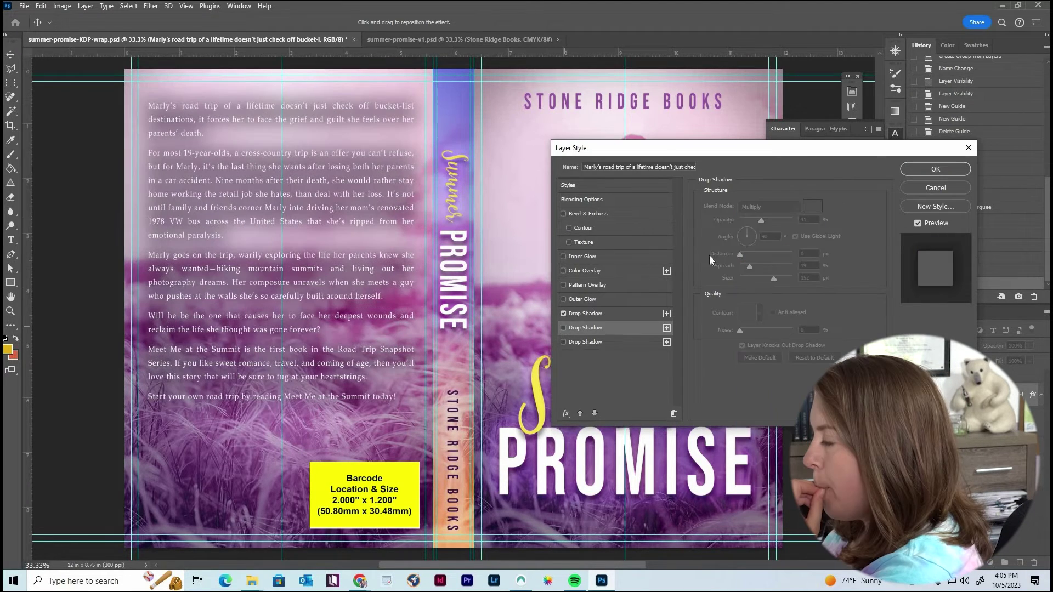
pyautogui.click(936, 170)
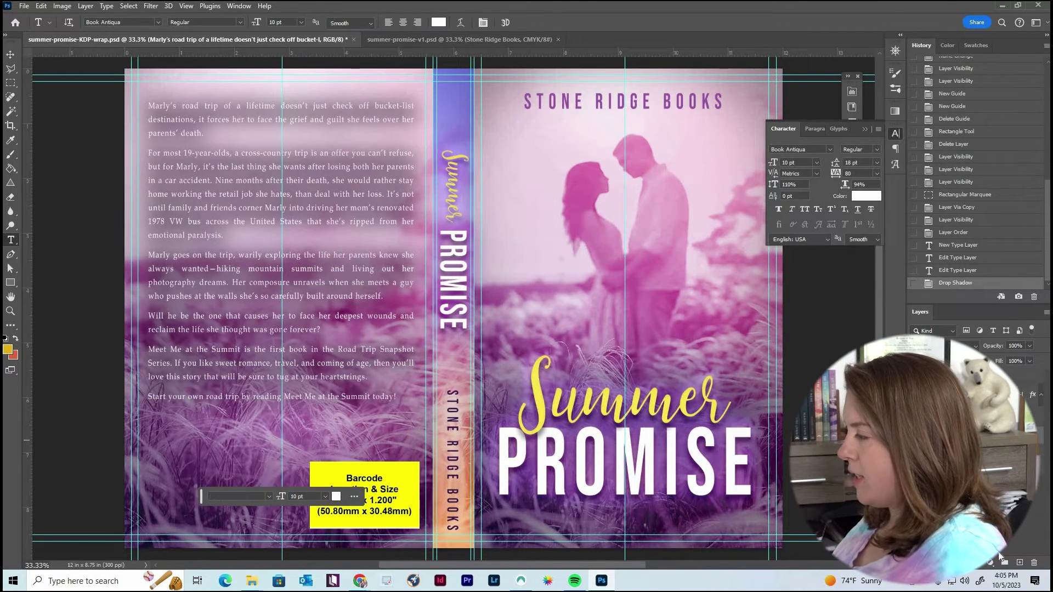
# Step: Create a new layer and set up a soft 1000 px brush in dark purple sampled from the front cover's grass
pyautogui.click(1020, 564)
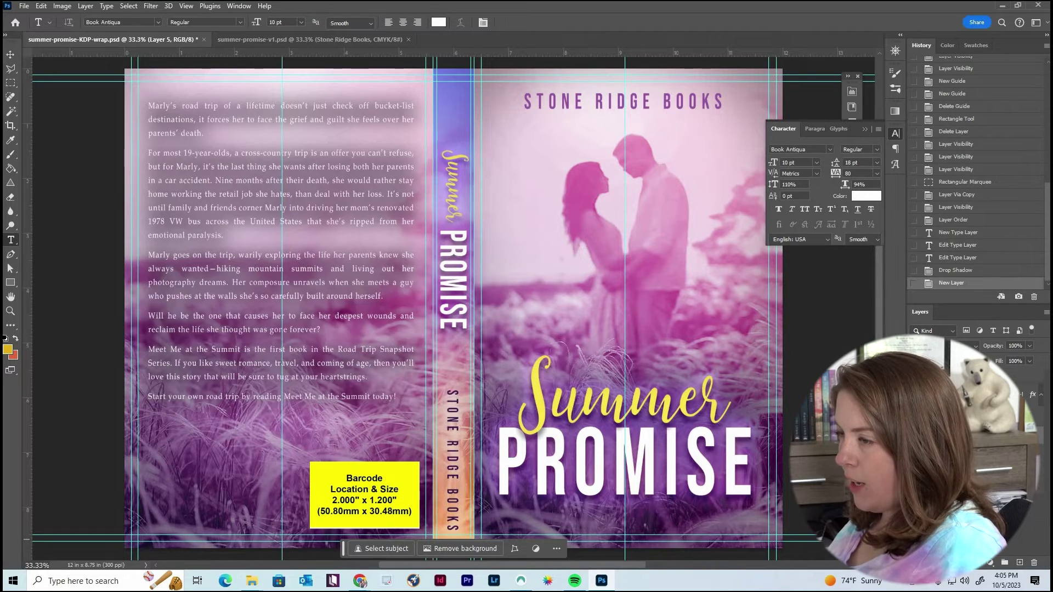
pyautogui.press('b')
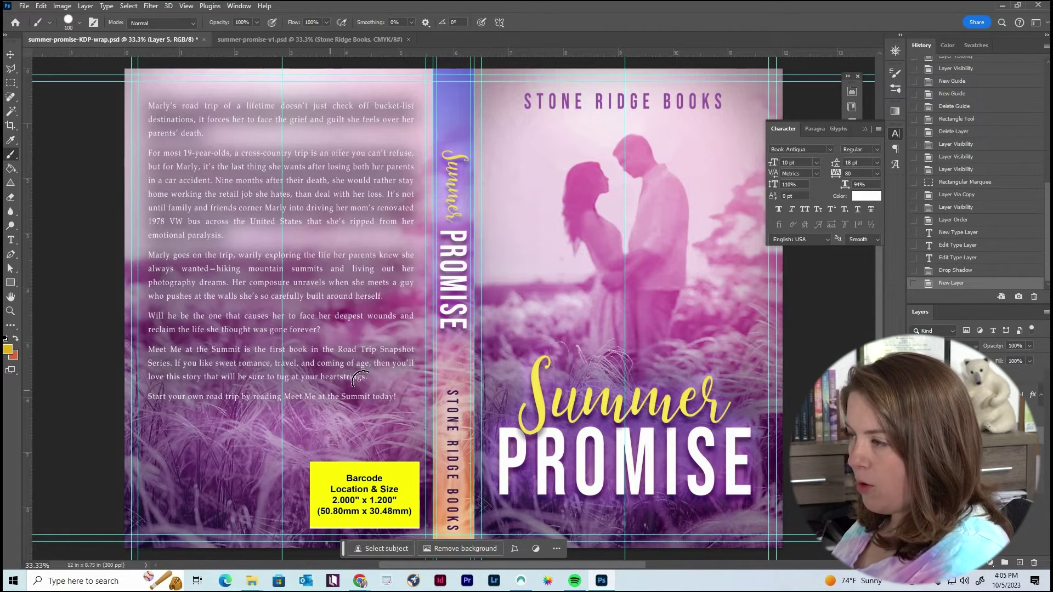
pyautogui.keyDown('alt'); pyautogui.click(664, 515); pyautogui.keyUp('alt')
pyautogui.click(275, 385)
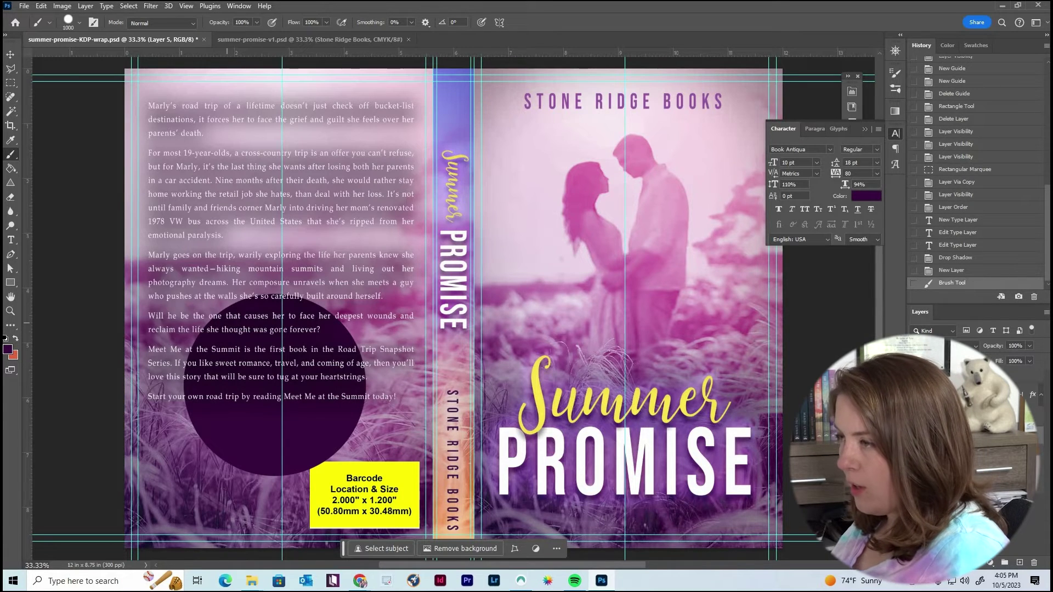
pyautogui.hotkey('ctrl', 'z')
pyautogui.rightClick(275, 385)
pyautogui.moveTo(331, 344); pyautogui.dragTo(306, 347)
pyautogui.press('Return')
# Step: Paint overlapping soft dark purple dabs across the back cover behind the whole blurb
pyautogui.click(217, 303)
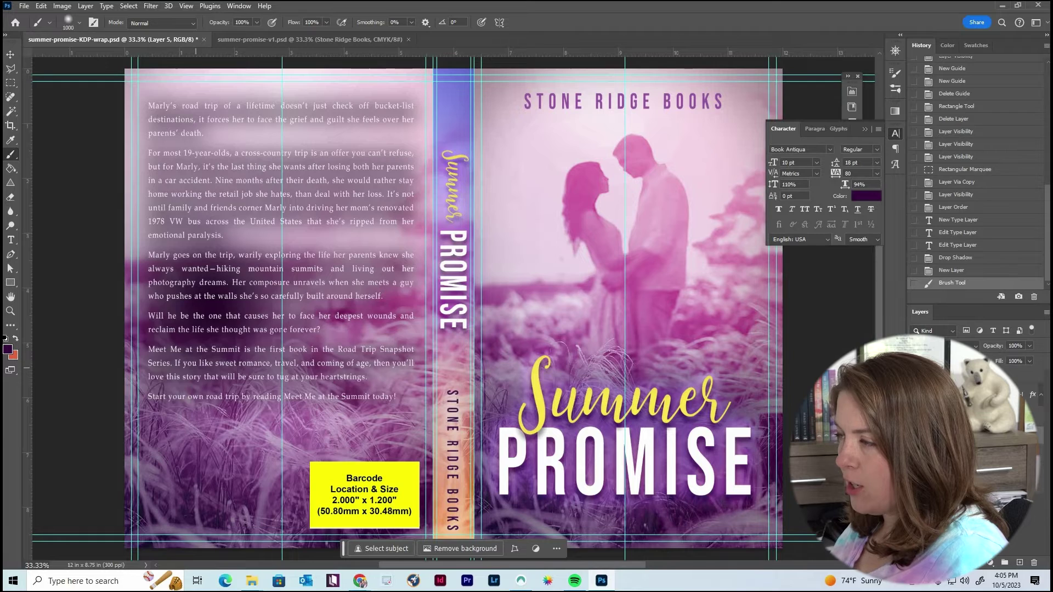
pyautogui.click(206, 374)
pyautogui.click(335, 368)
pyautogui.click(365, 343)
pyautogui.click(347, 219)
pyautogui.click(351, 151)
pyautogui.click(345, 120)
pyautogui.click(232, 159)
pyautogui.click(155, 159)
pyautogui.click(186, 236)
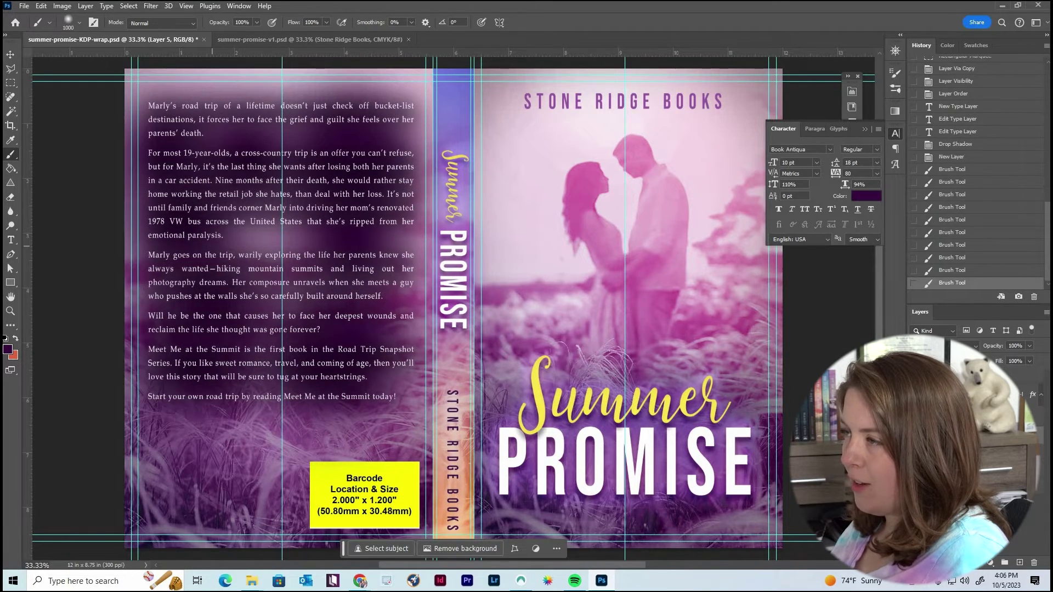
pyautogui.click(268, 249)
pyautogui.click(293, 140)
pyautogui.click(374, 126)
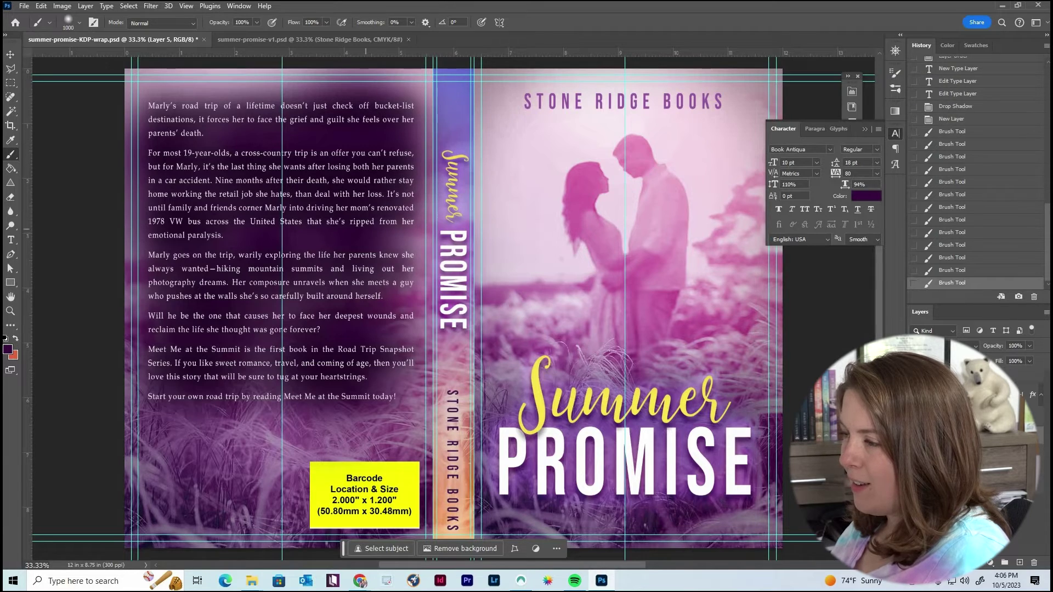
pyautogui.click(371, 270)
pyautogui.click(279, 332)
pyautogui.click(238, 399)
pyautogui.click(383, 389)
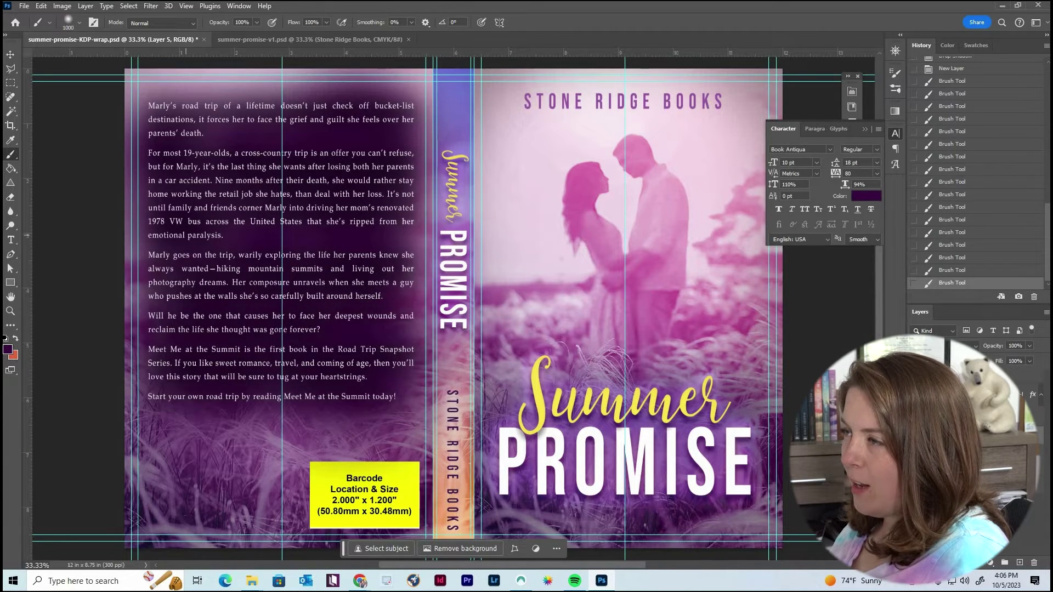
pyautogui.click(224, 79)
pyautogui.click(269, 55)
pyautogui.click(148, 148)
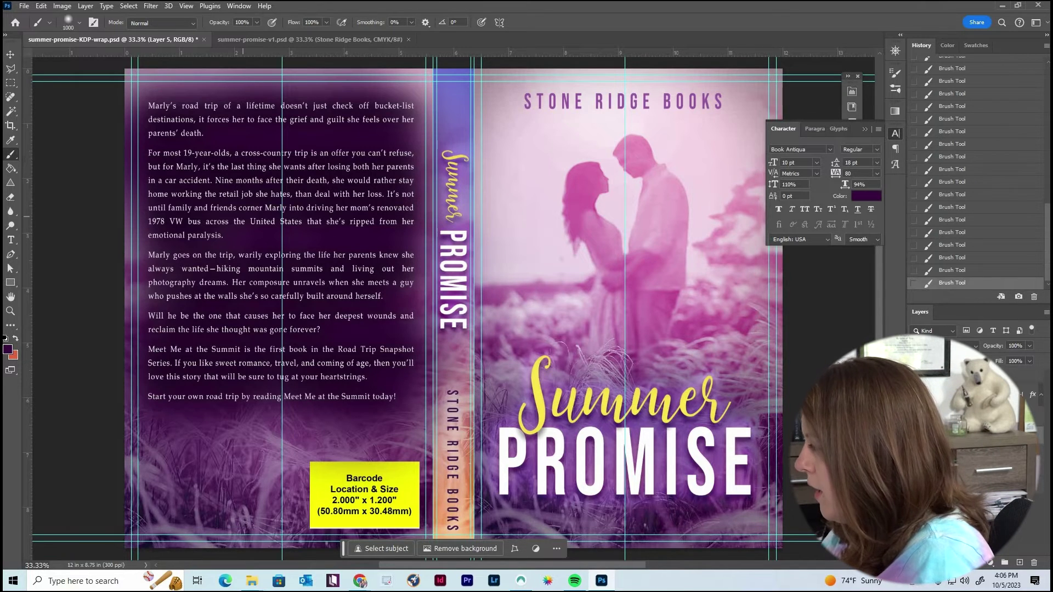
# Step: Apply a Gaussian Blur of about 179 px to the painted layer and lower its opacity to 60%
pyautogui.click(156, 6)
pyautogui.moveTo(206, 147)
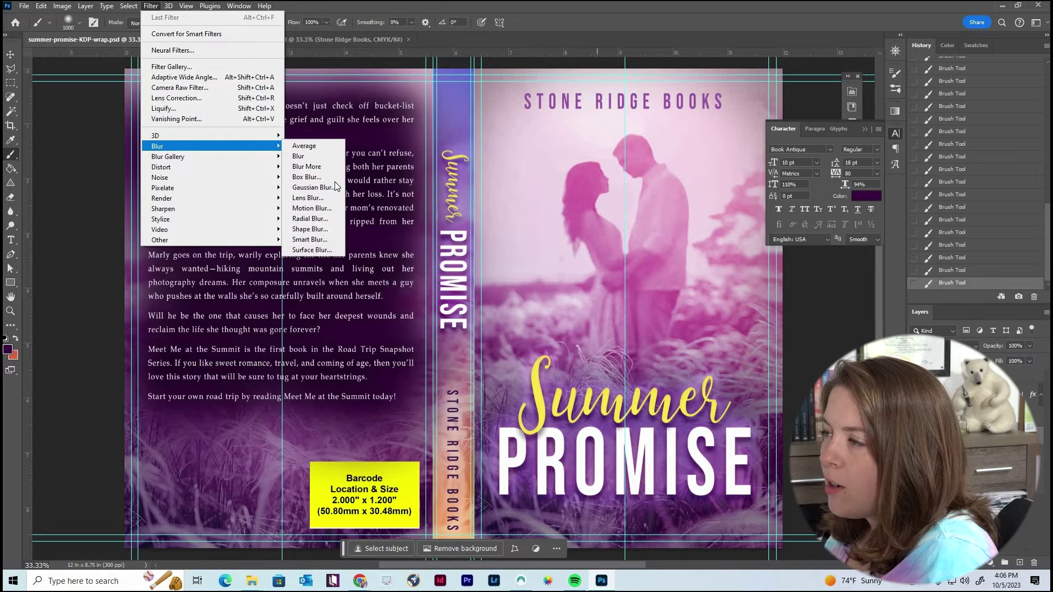
pyautogui.click(314, 188)
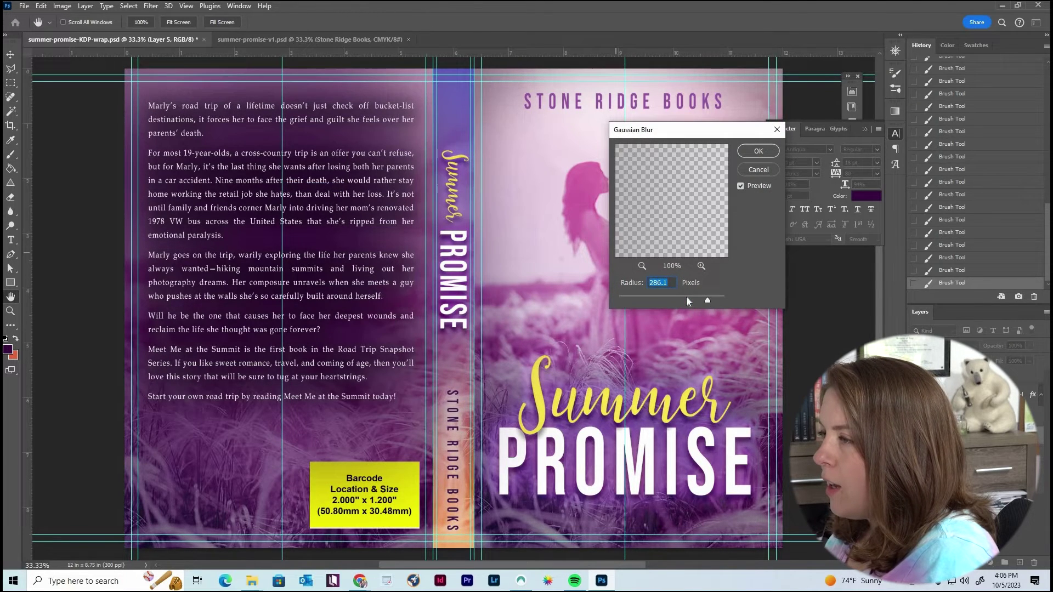
pyautogui.click(702, 296)
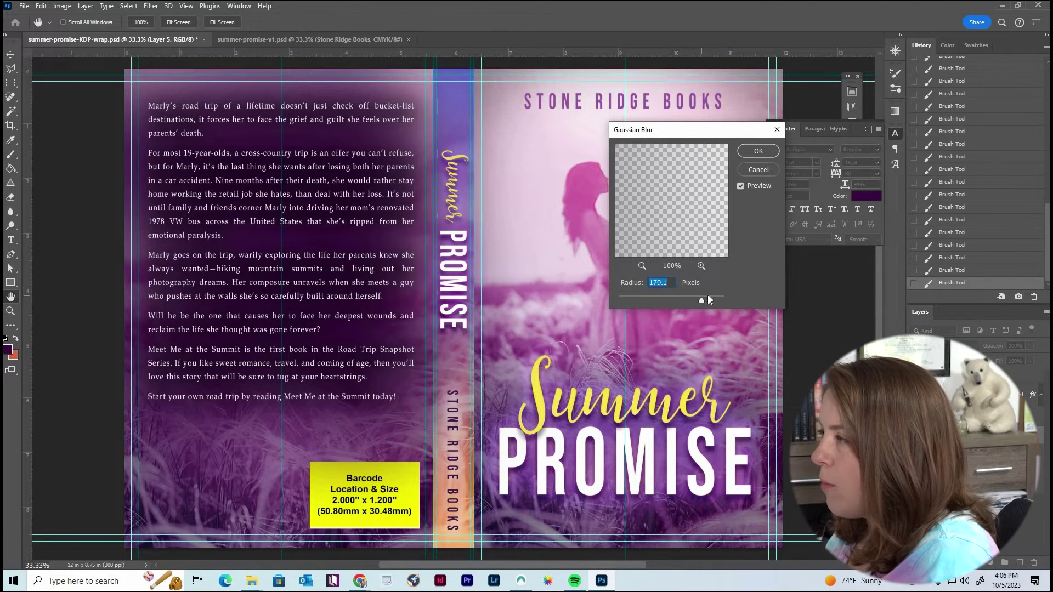
pyautogui.click(759, 152)
pyautogui.click(1028, 347)
pyautogui.moveTo(1031, 358); pyautogui.dragTo(1009, 358)
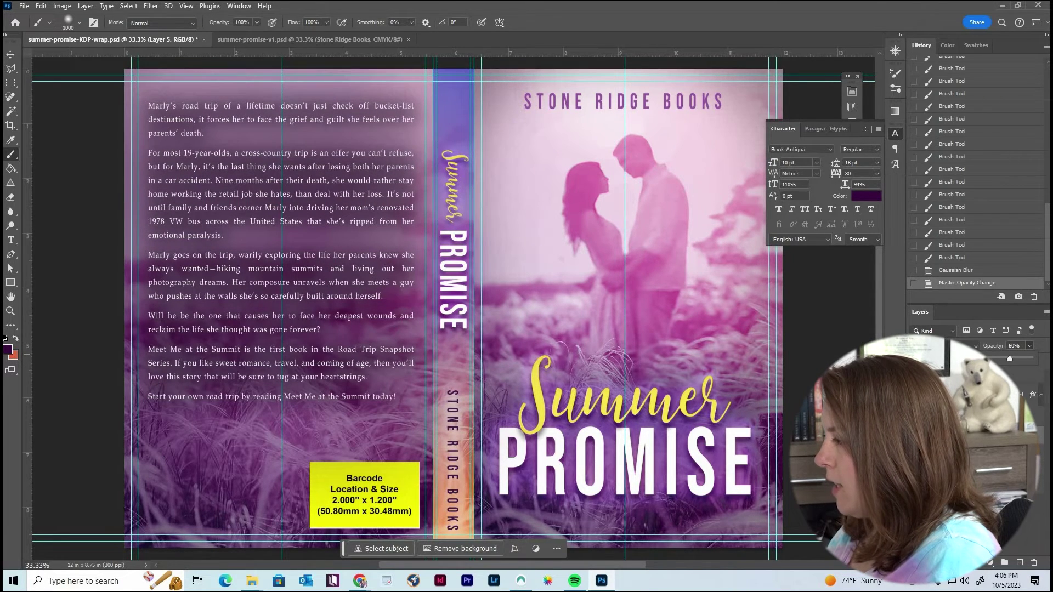
# Step: Compare the blurb with its layer effects off and on, and lower its drop shadow's opacity to 25%
pyautogui.click(917, 408)
pyautogui.click(917, 409)
pyautogui.click(917, 409)
pyautogui.click(917, 408)
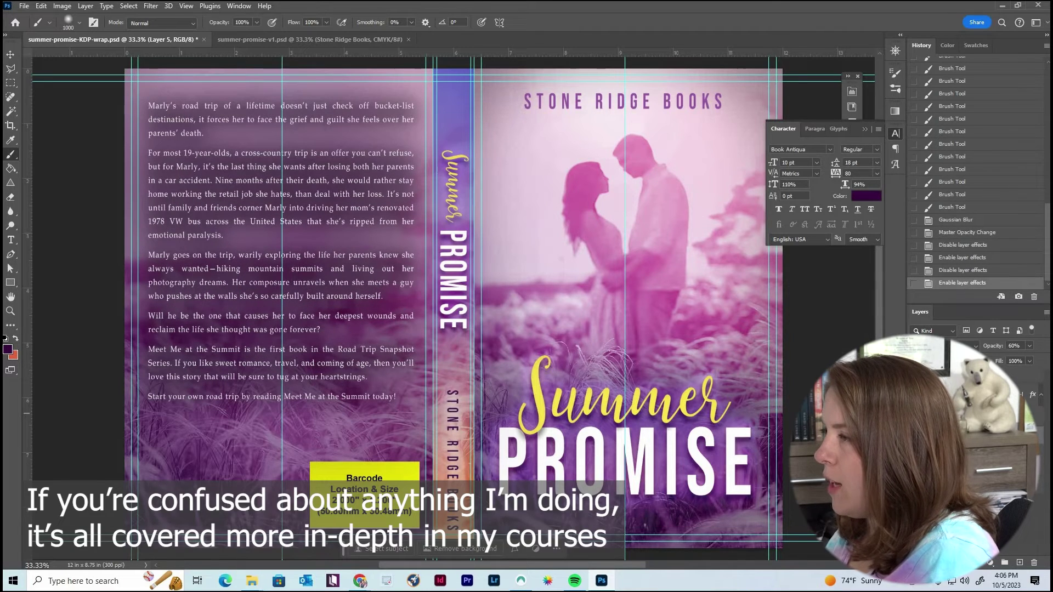
pyautogui.click(955, 396)
pyautogui.doubleClick(955, 433)
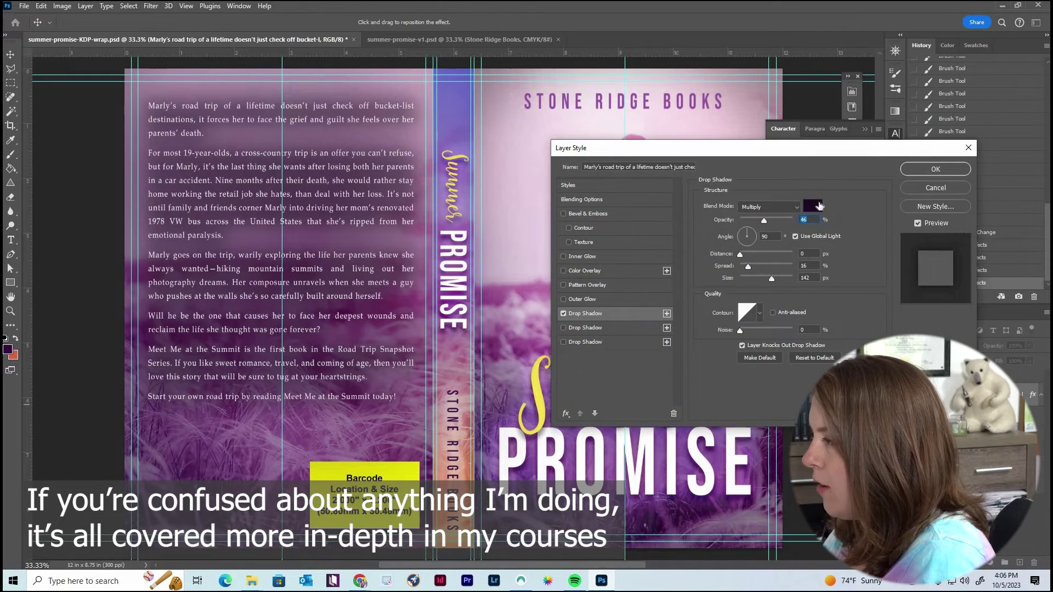
pyautogui.moveTo(763, 220); pyautogui.dragTo(753, 221)
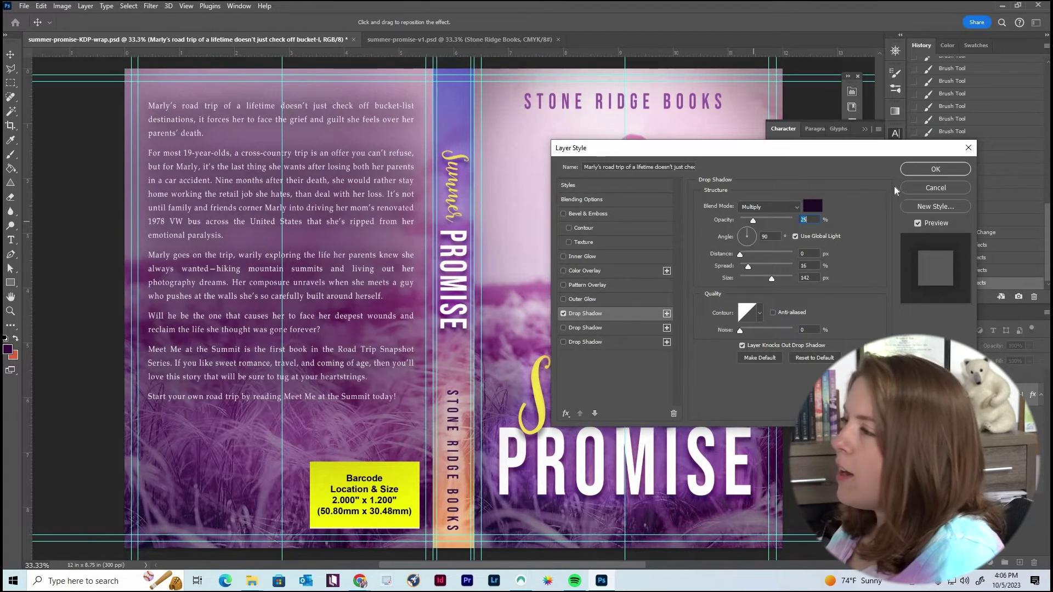
pyautogui.click(936, 169)
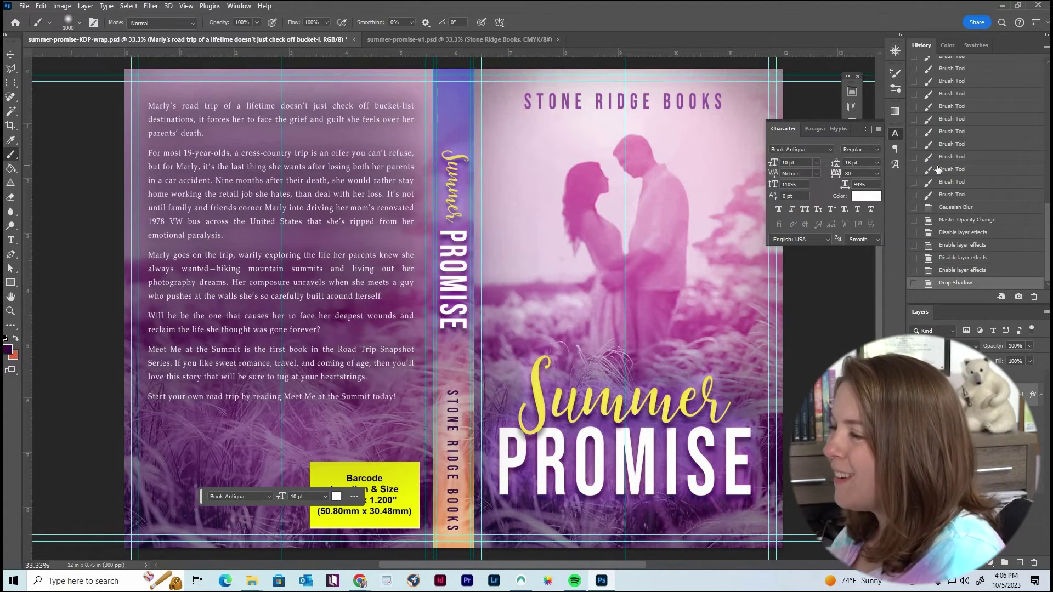
pyautogui.press('t')
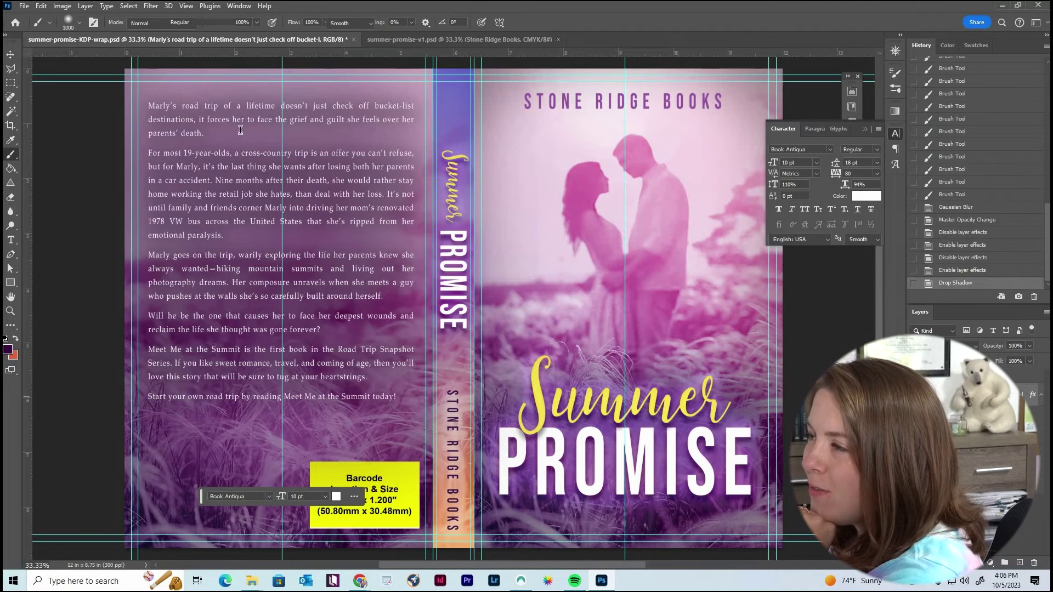
pyautogui.click(214, 135)
pyautogui.moveTo(219, 133); pyautogui.dragTo(145, 106)
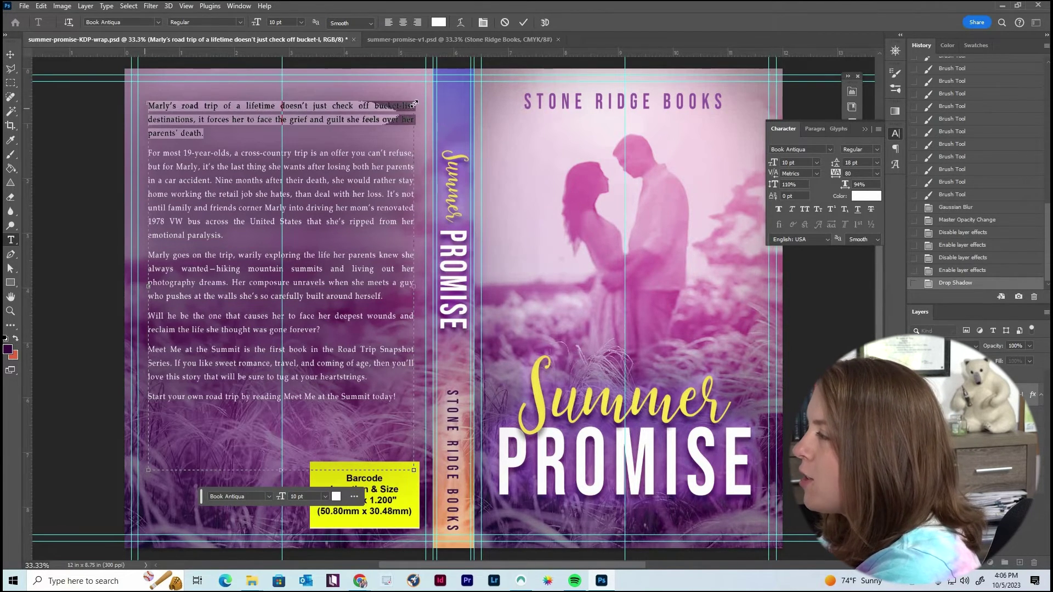
pyautogui.click(830, 150)
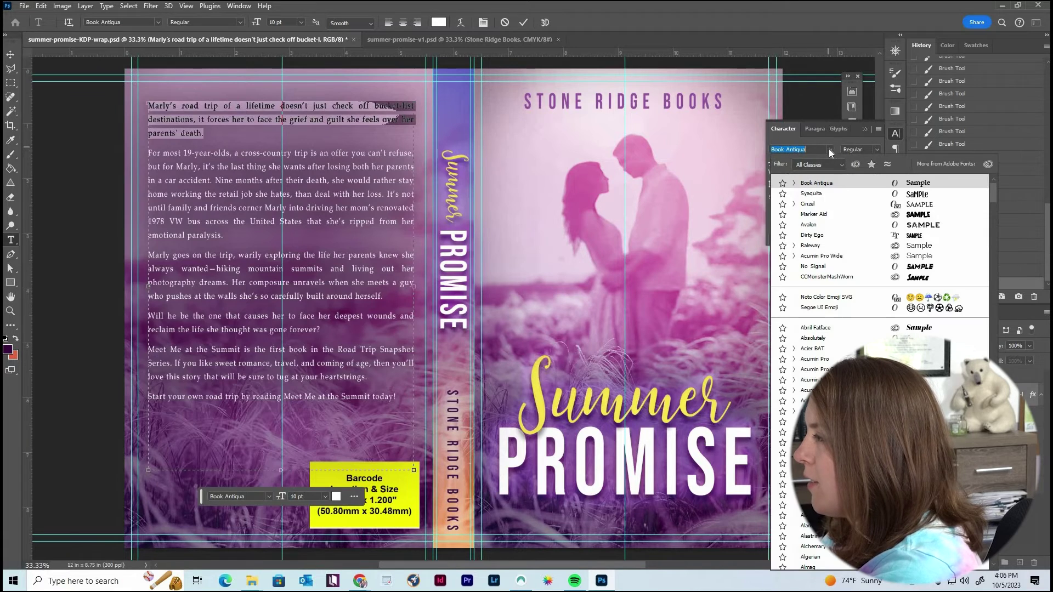
pyautogui.click(837, 183)
pyautogui.hotkey('ctrl', 'Return')
# Step: Look up the font used for the word PROMISE on the spine
pyautogui.press('v')
pyautogui.click(465, 289)
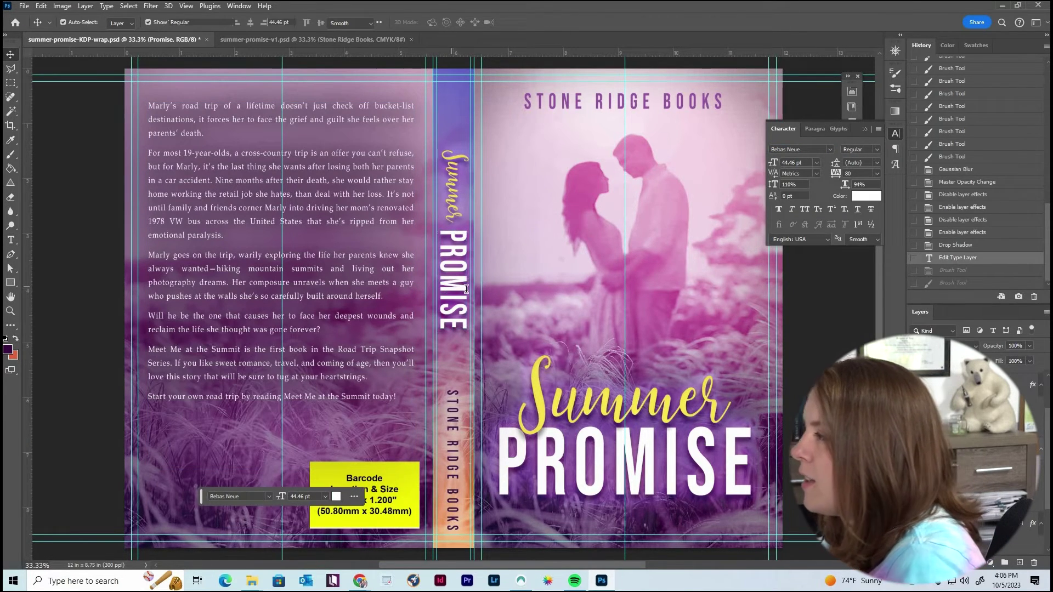
pyautogui.doubleClick(466, 289)
pyautogui.click(786, 149)
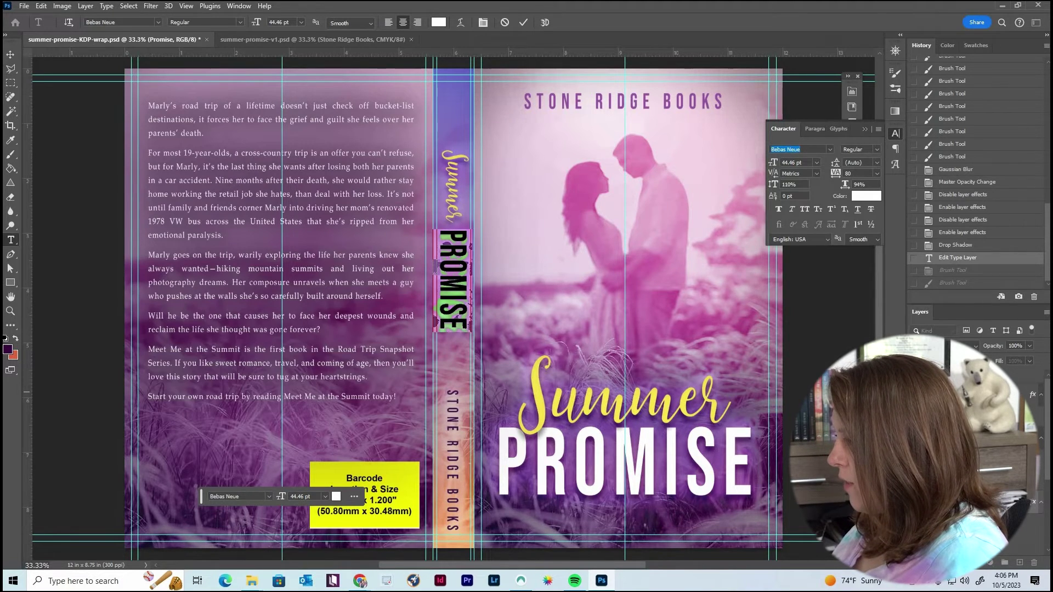
pyautogui.hotkey('ctrl', 'Return')
pyautogui.press('v')
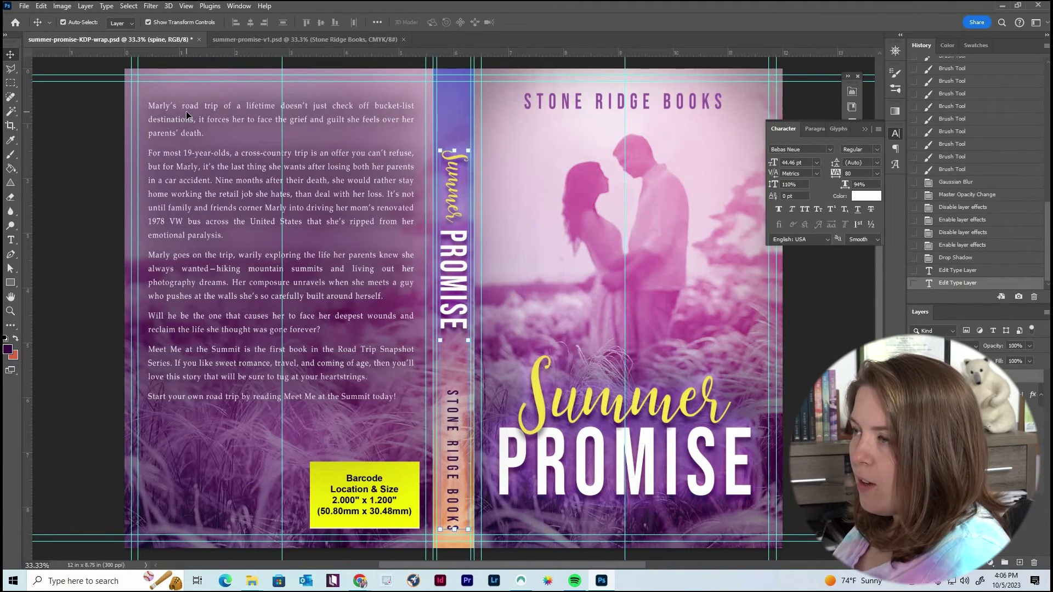
# Step: Set the blurb's opening paragraph in centred Bebas Neue at 15 pt and colour it yellow f8e44f
pyautogui.doubleClick(186, 115)
pyautogui.moveTo(149, 107); pyautogui.dragTo(204, 134)
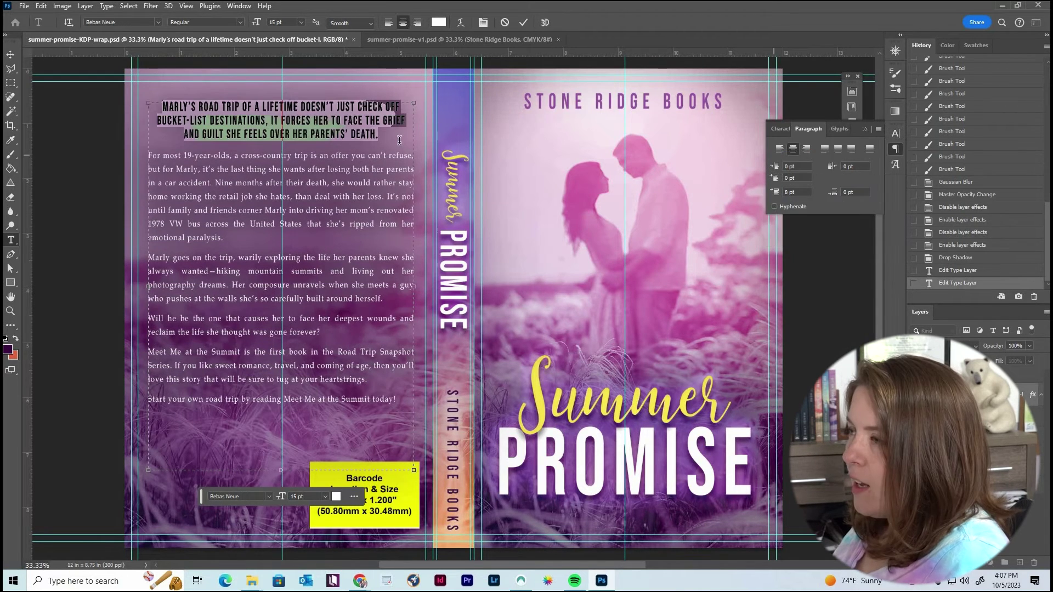
pyautogui.click(393, 138)
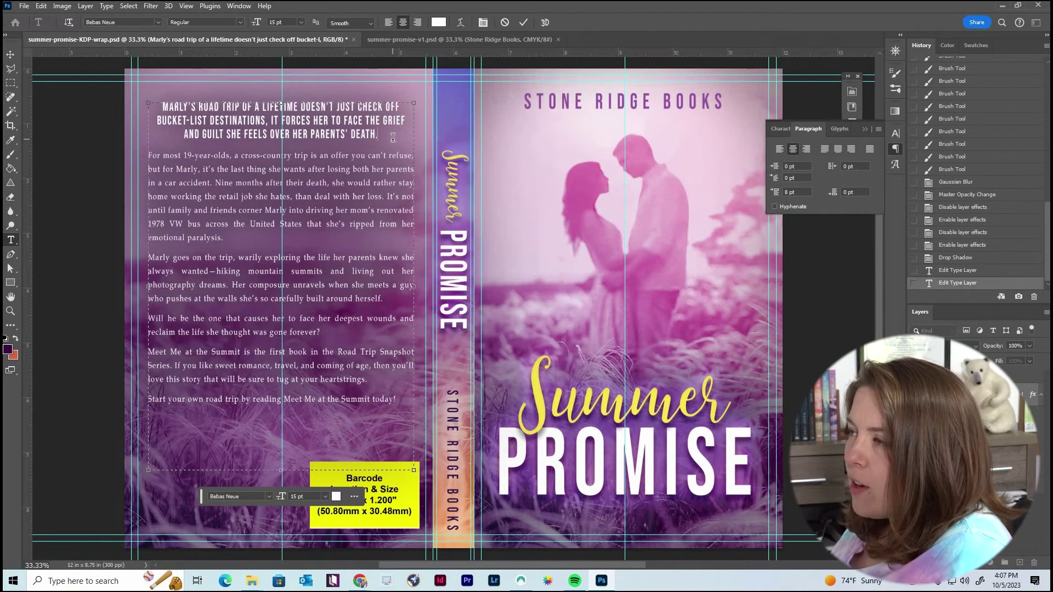
pyautogui.moveTo(378, 134); pyautogui.dragTo(407, 31)
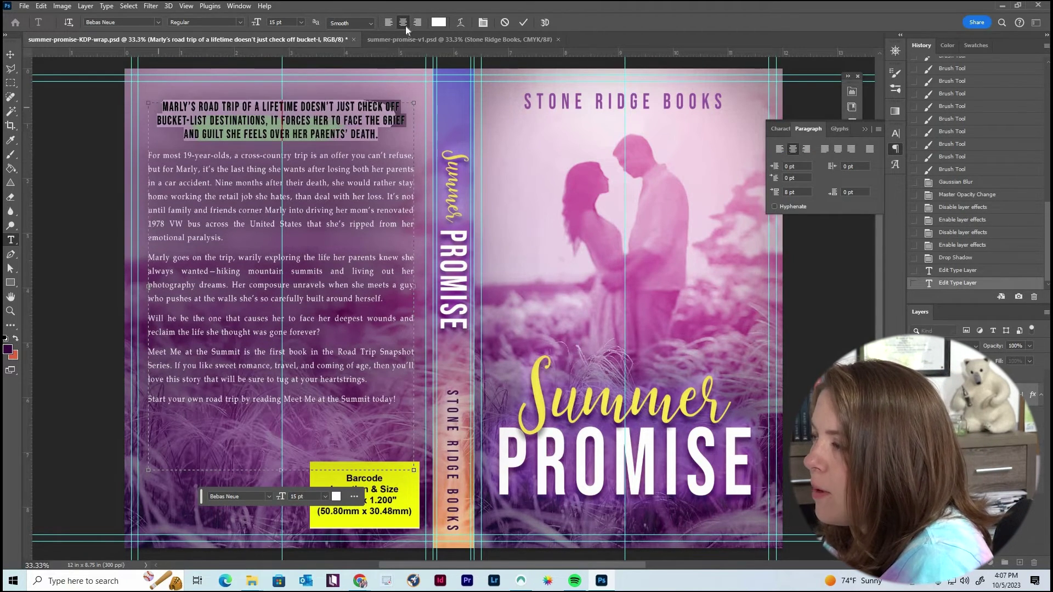
pyautogui.click(439, 22)
pyautogui.write('f8e44f')
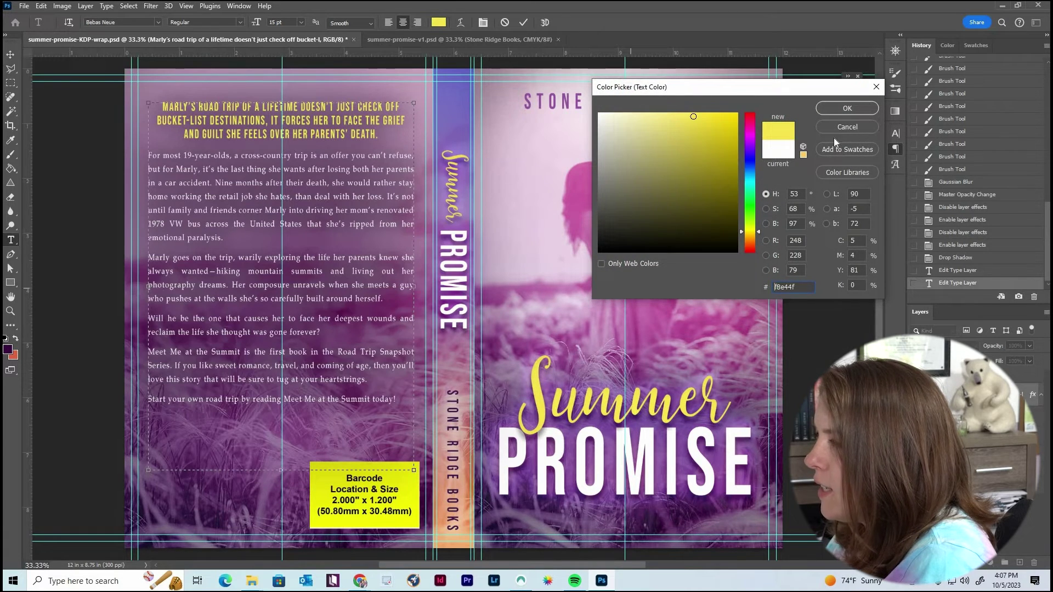
pyautogui.click(848, 108)
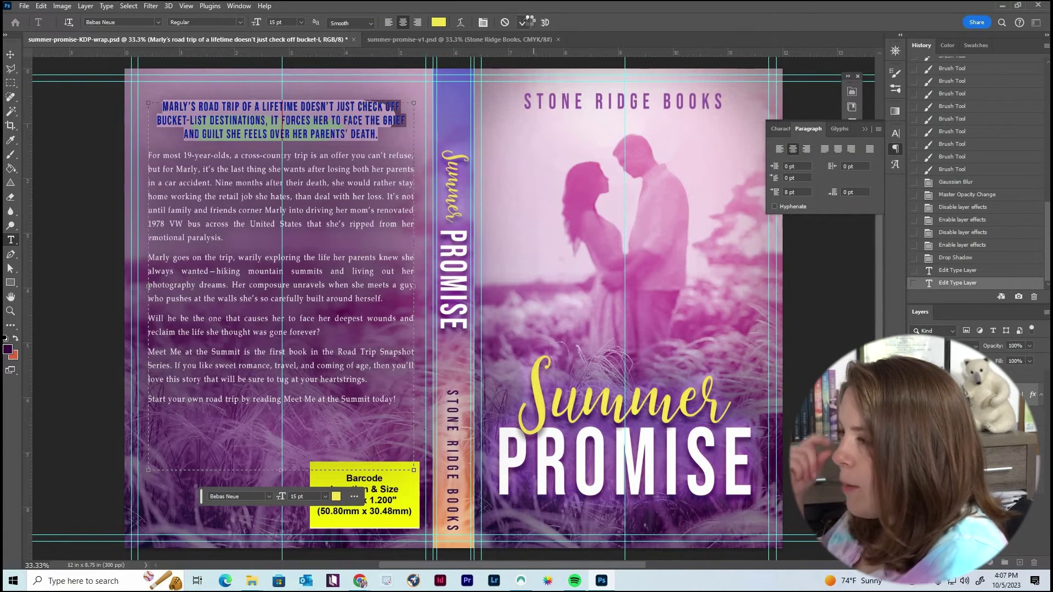
pyautogui.click(531, 22)
pyautogui.press('v')
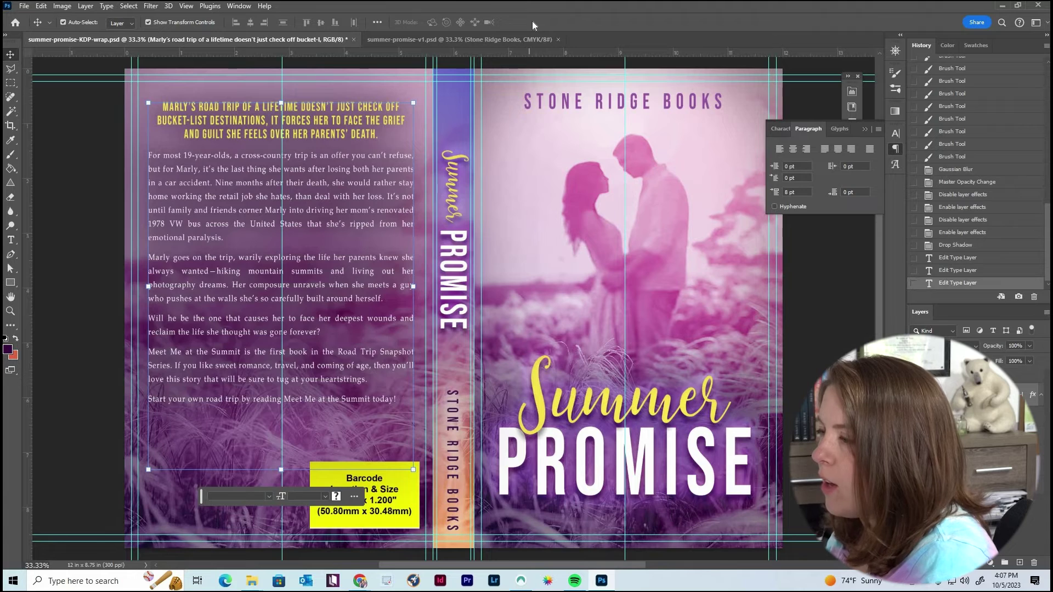
# Step: Italicize both mentions of the title "Meet Me at the Summit" in the last two blurb paragraphs
pyautogui.doubleClick(204, 356)
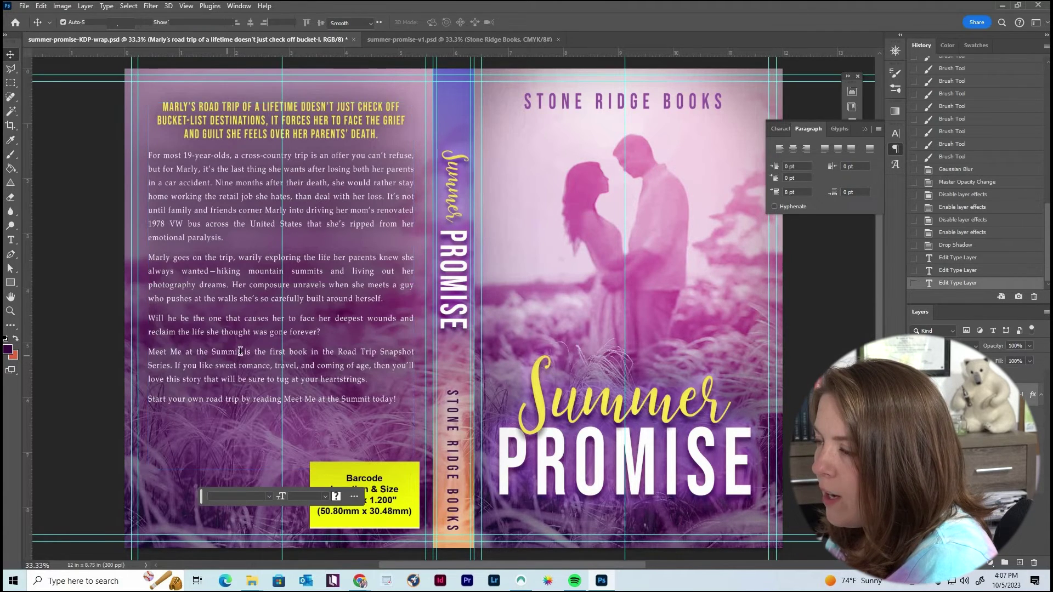
pyautogui.moveTo(245, 352); pyautogui.dragTo(148, 352)
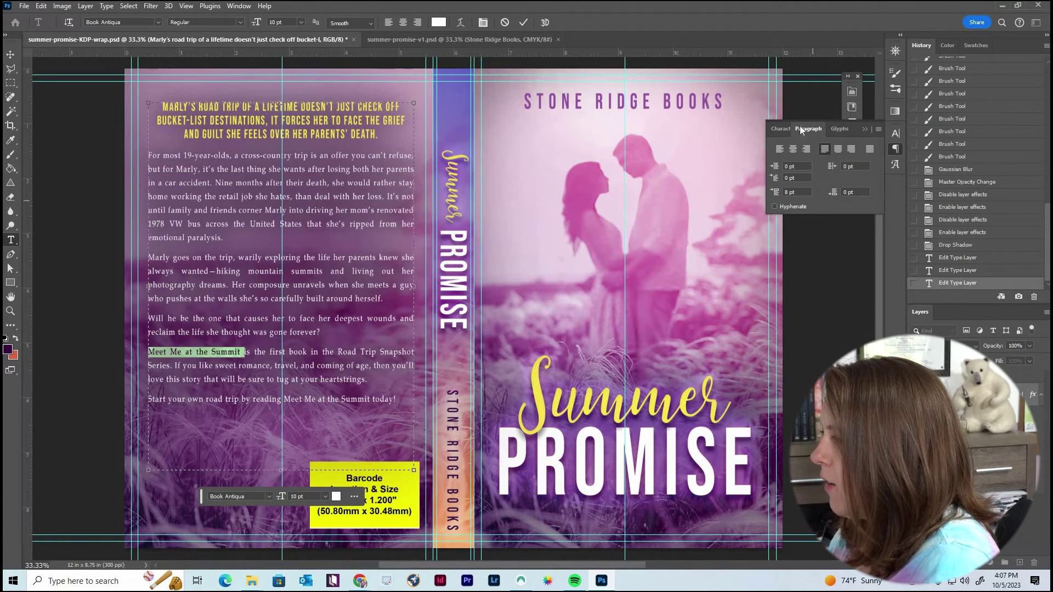
pyautogui.click(781, 129)
pyautogui.click(877, 149)
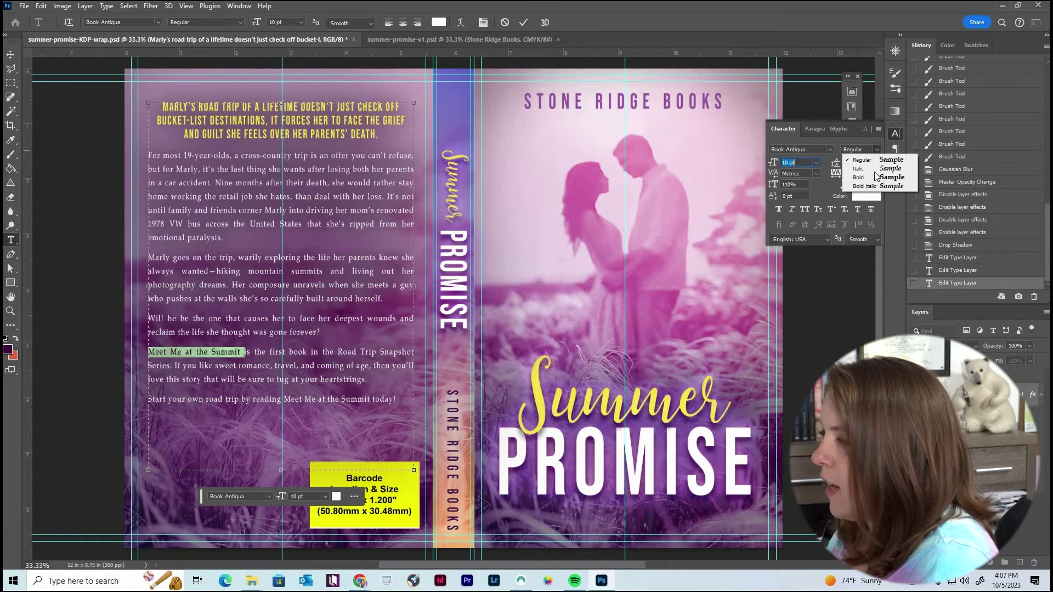
pyautogui.click(856, 168)
pyautogui.click(312, 395)
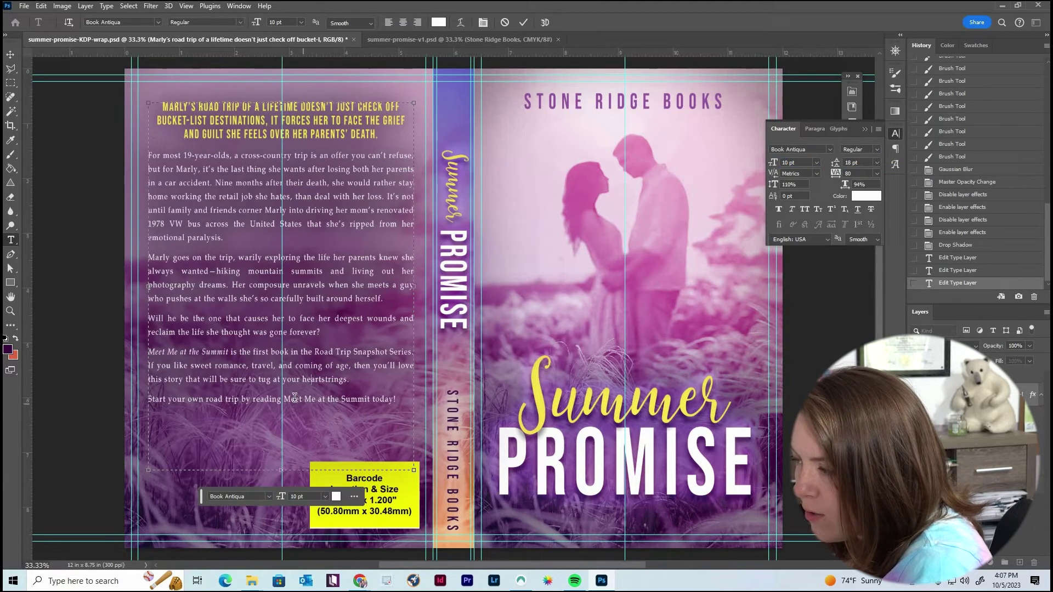
pyautogui.moveTo(284, 399); pyautogui.dragTo(371, 399)
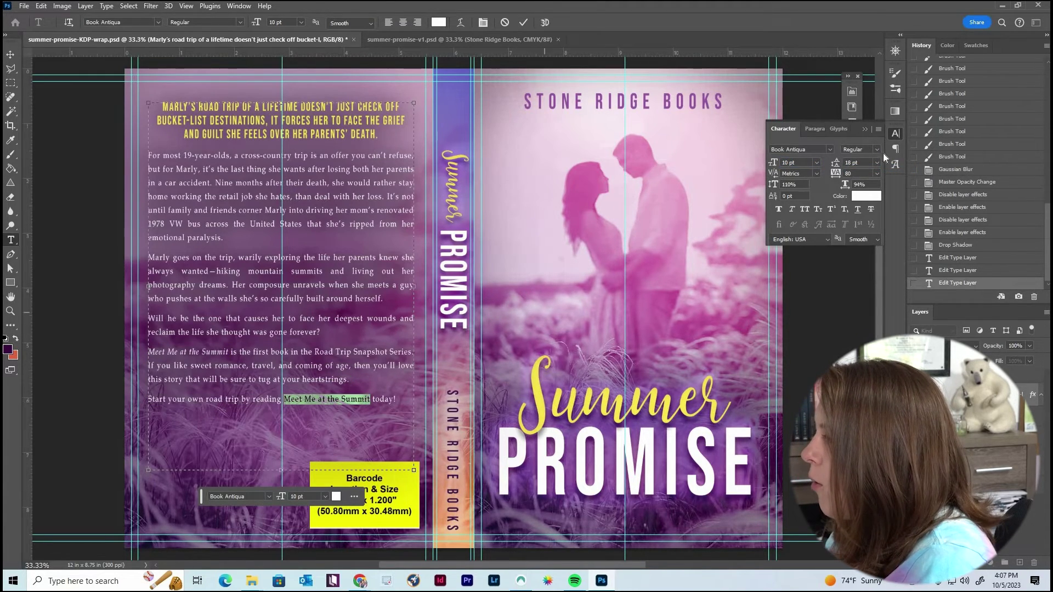
pyautogui.click(876, 149)
pyautogui.click(856, 167)
pyautogui.click(311, 299)
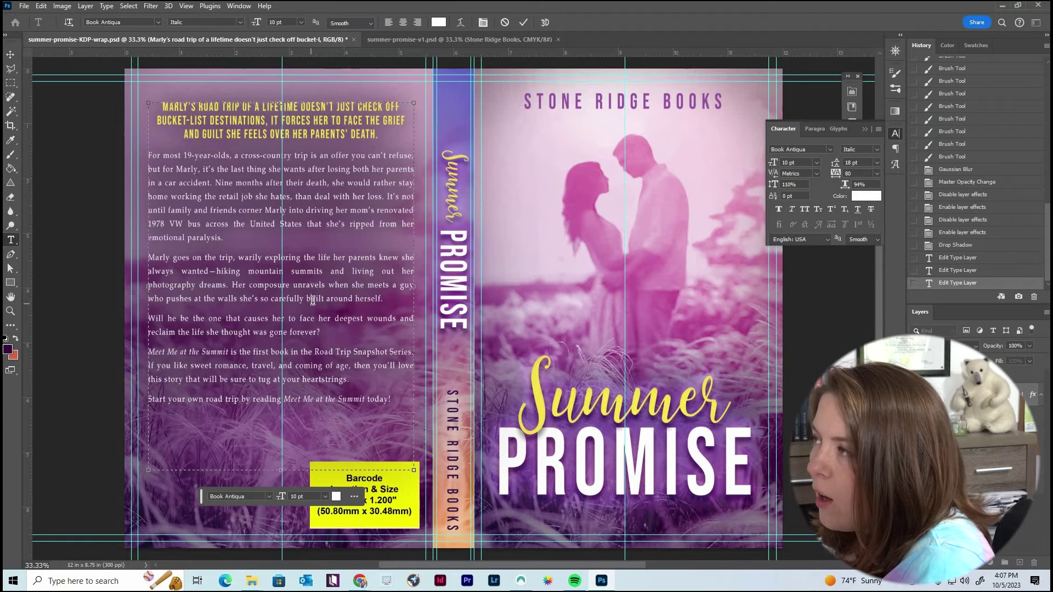
pyautogui.click(525, 22)
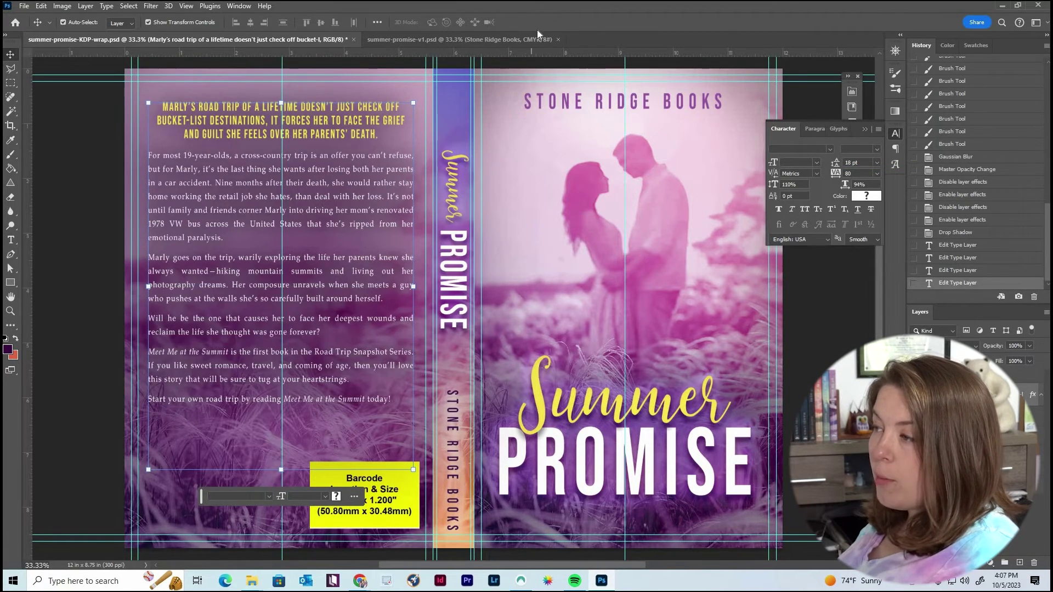
# Step: Add a separate text line reading "stoneridgebooks.com" on the lower back cover beside the barcode area
pyautogui.click(94, 476)
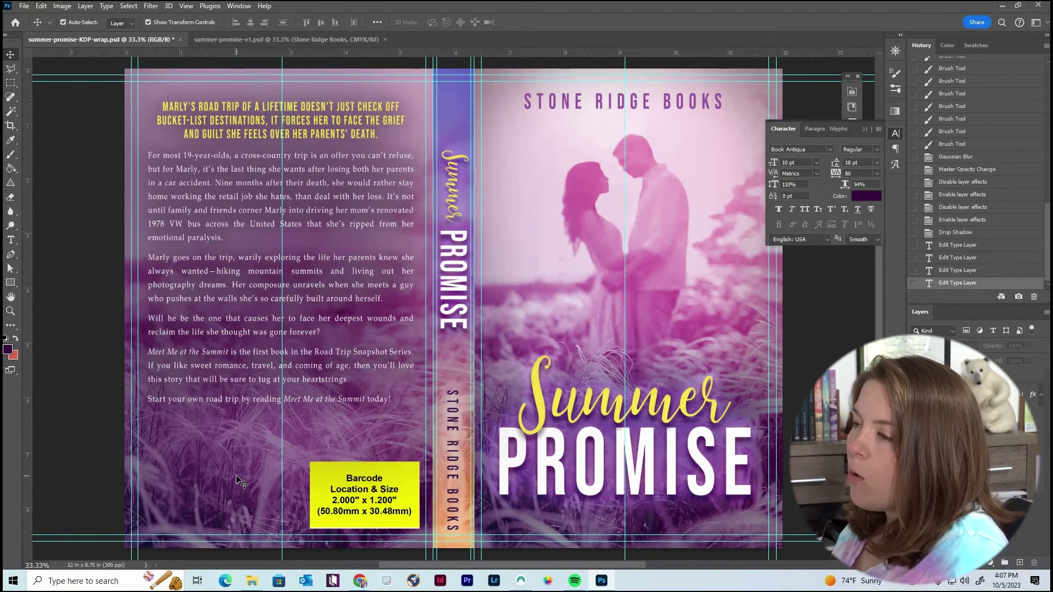
pyautogui.click(11, 240)
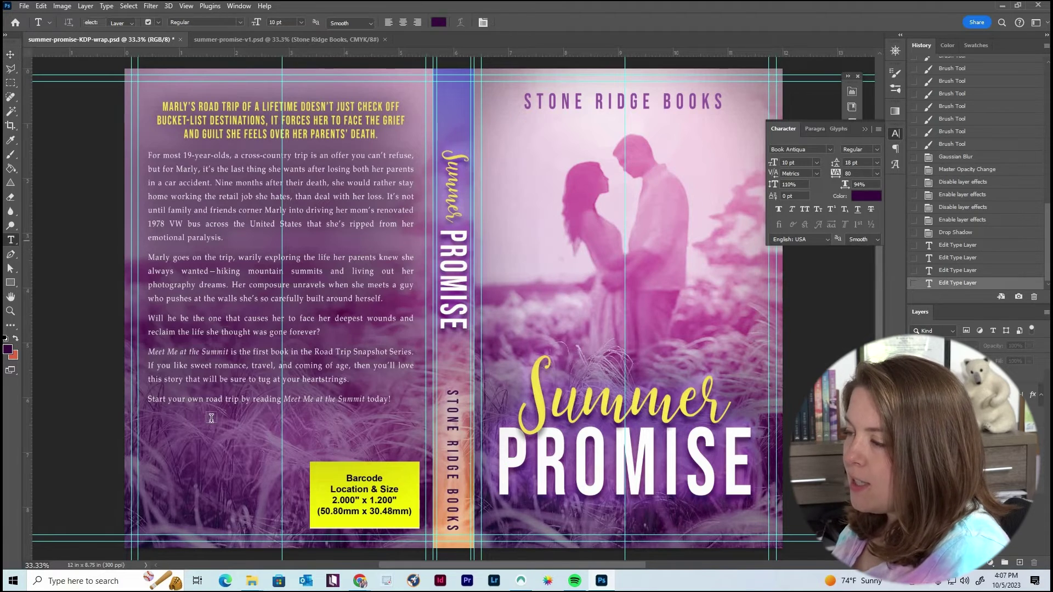
pyautogui.click(243, 479)
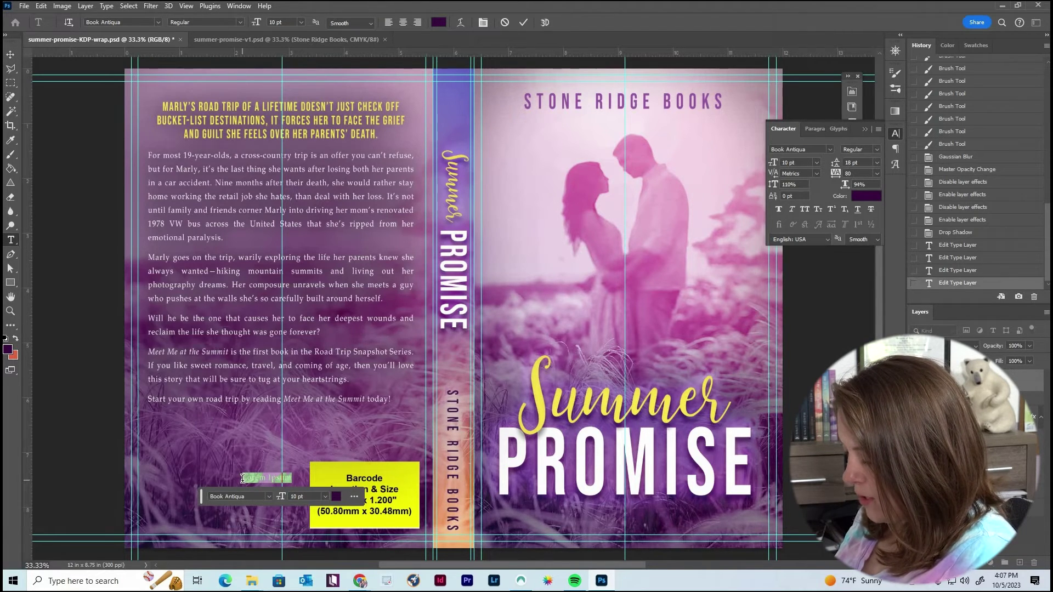
pyautogui.press('BackSpace')
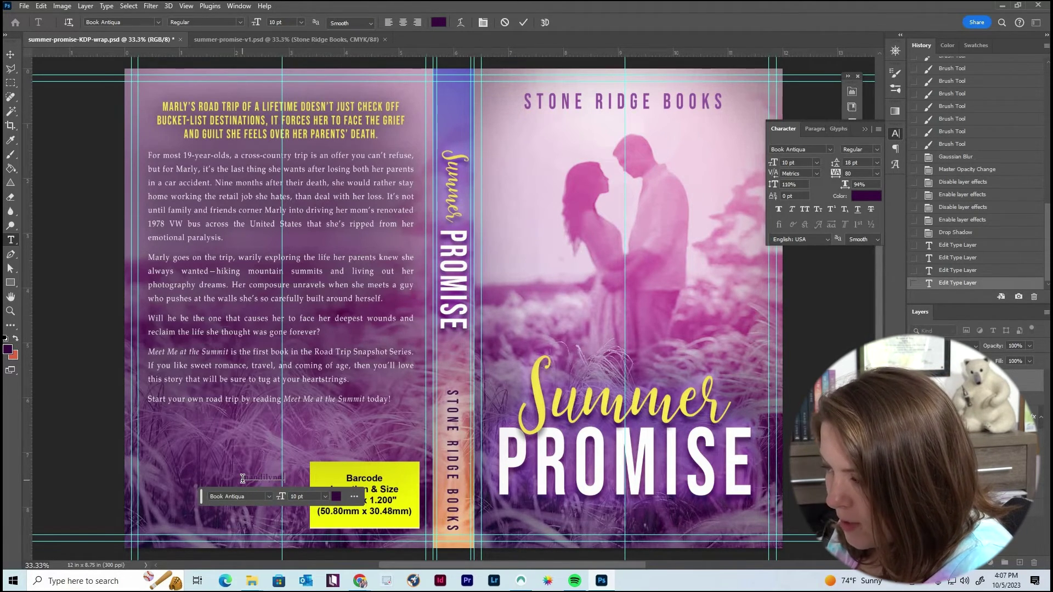
pyautogui.write('stoneridgebooks.com')
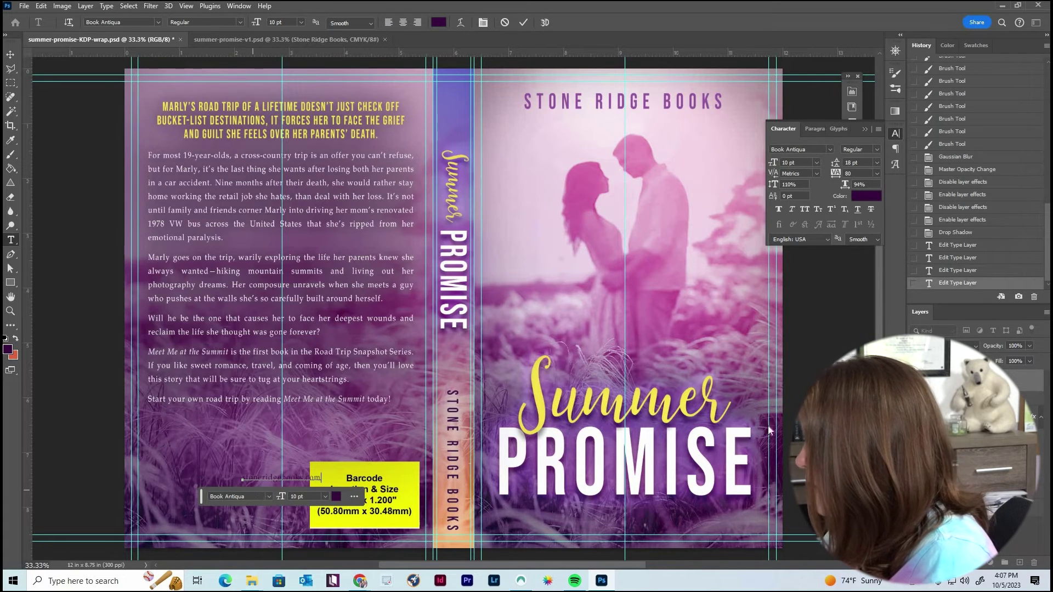
# Step: Colour the web address white (ffffff) and set it in all caps
pyautogui.hotkey('ctrl', 'a')
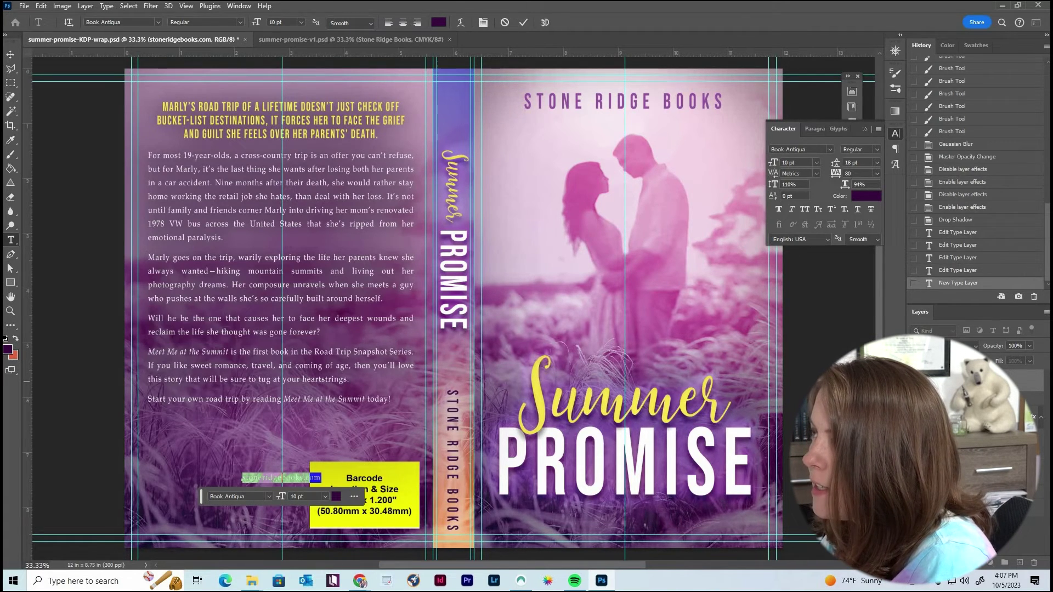
pyautogui.click(441, 23)
pyautogui.write('ffffff')
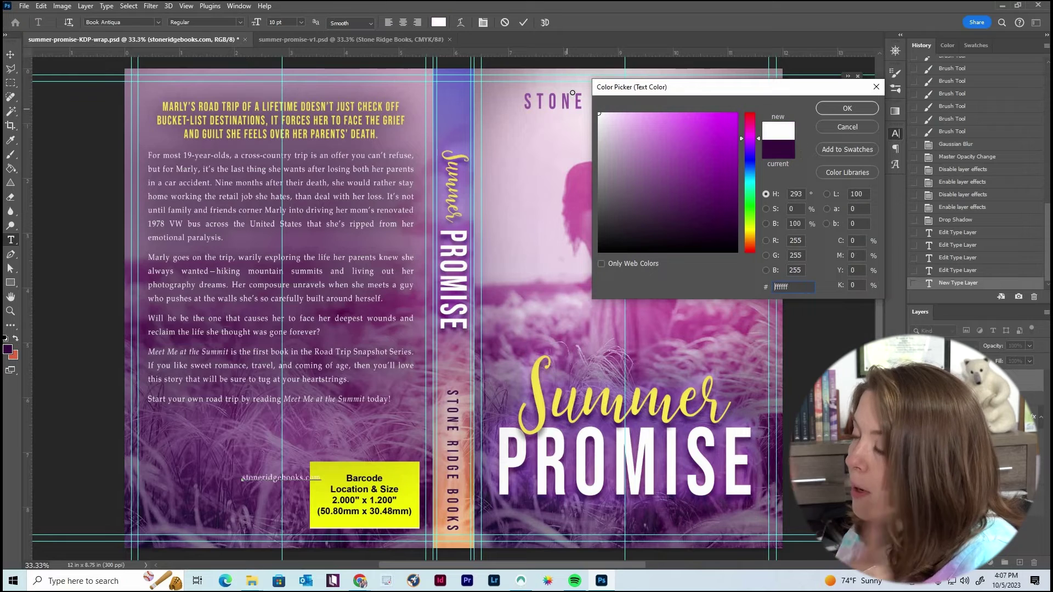
pyautogui.press('Return')
pyautogui.press('Escape')
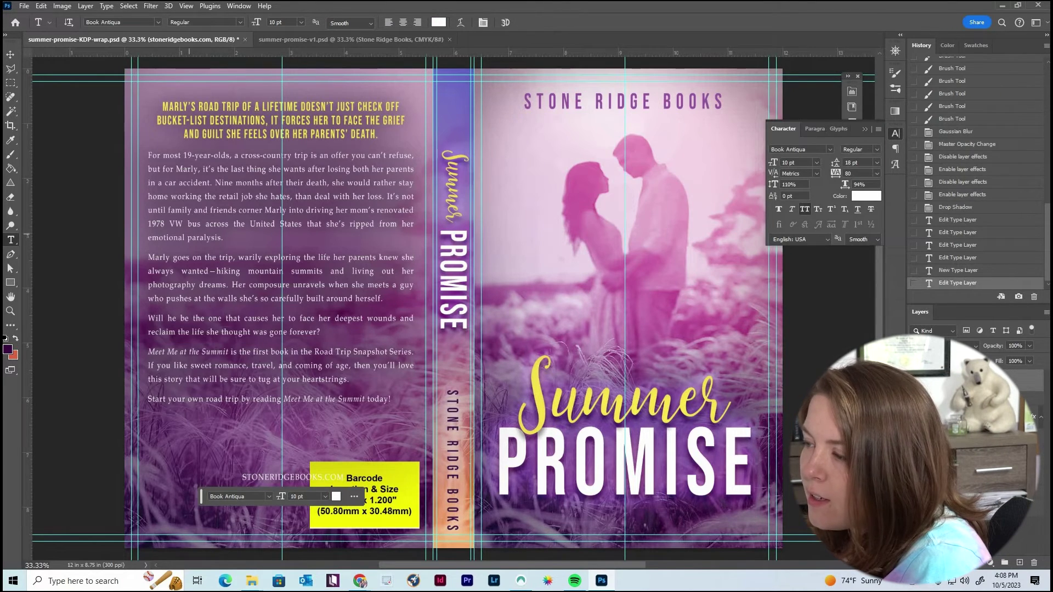
# Step: Move the web address to the back cover's lower-left corner, nudge the blurb slightly right and align the two left edges
pyautogui.press('v')
pyautogui.moveTo(317, 479); pyautogui.dragTo(218, 522)
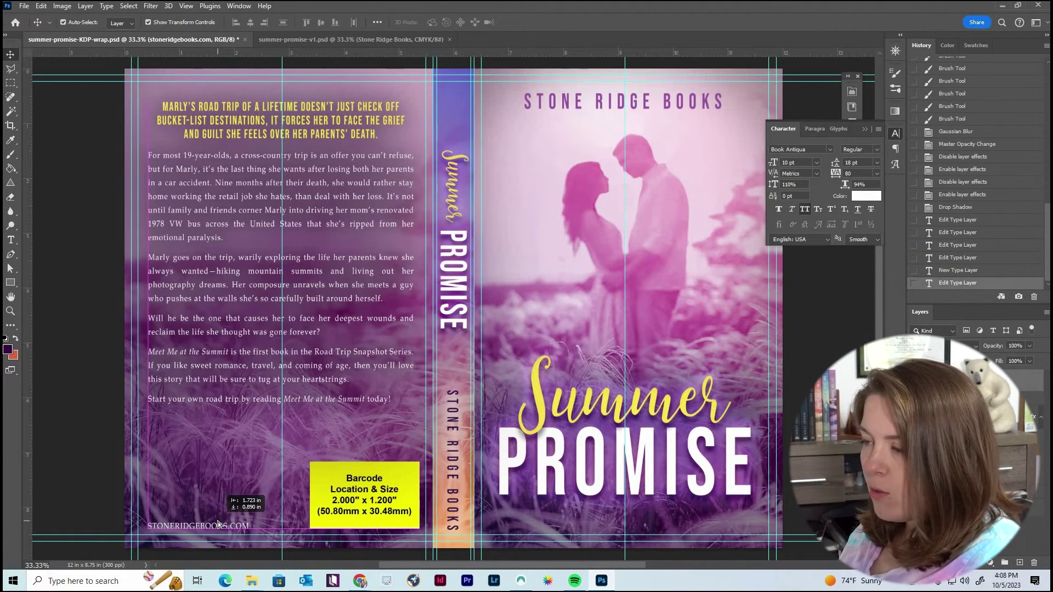
pyautogui.moveTo(219, 524); pyautogui.dragTo(218, 521)
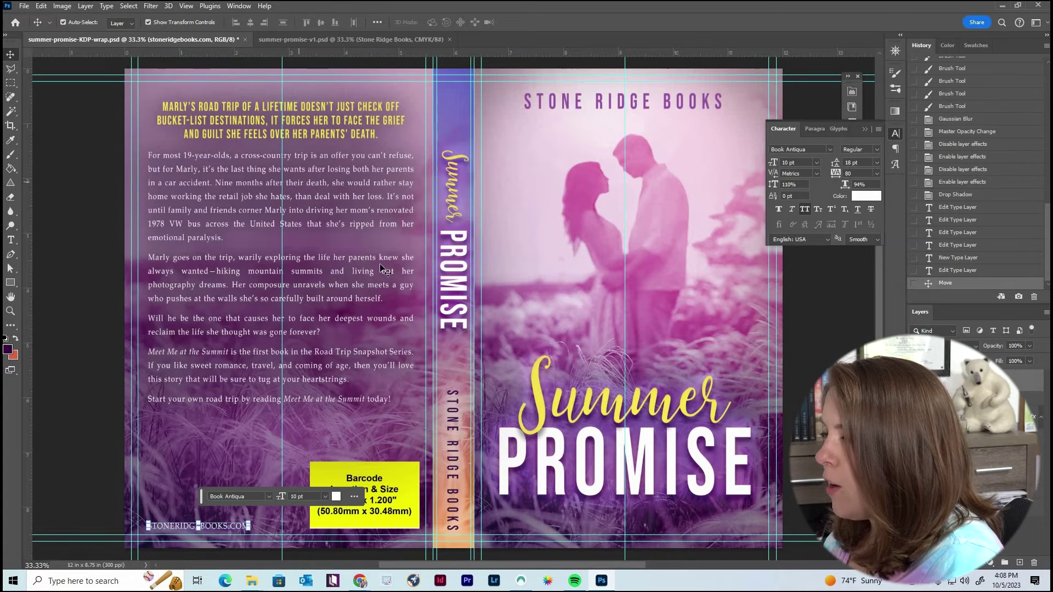
pyautogui.click(328, 302)
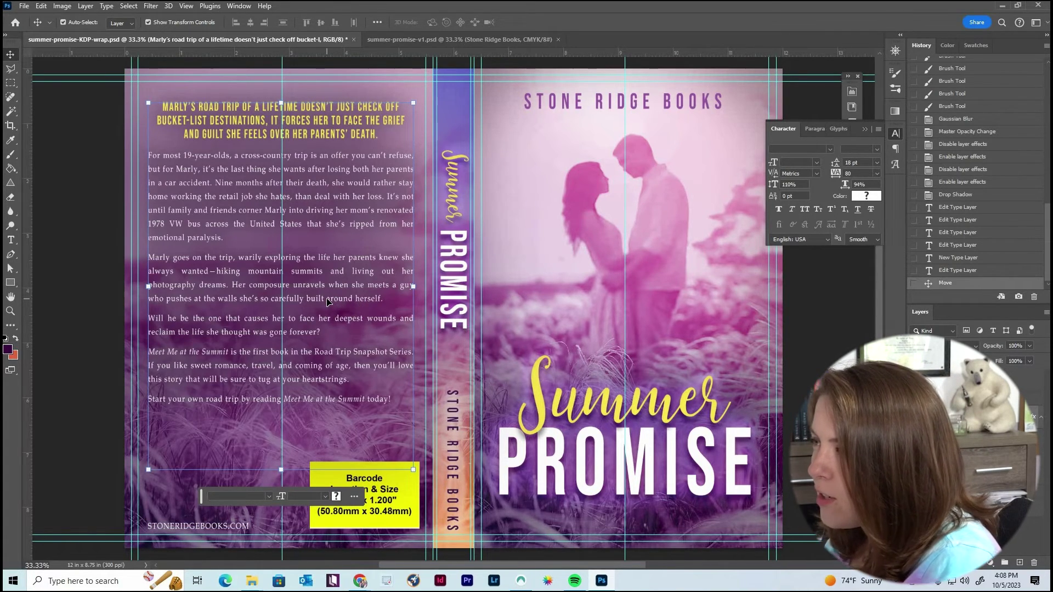
pyautogui.hotkey('shift', 'Right')
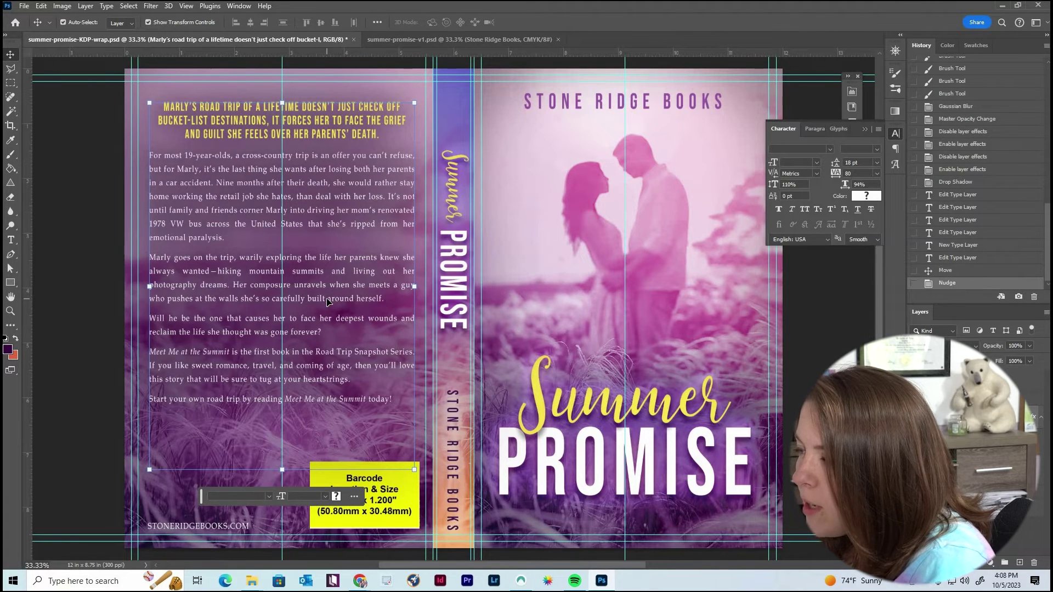
pyautogui.click(185, 529)
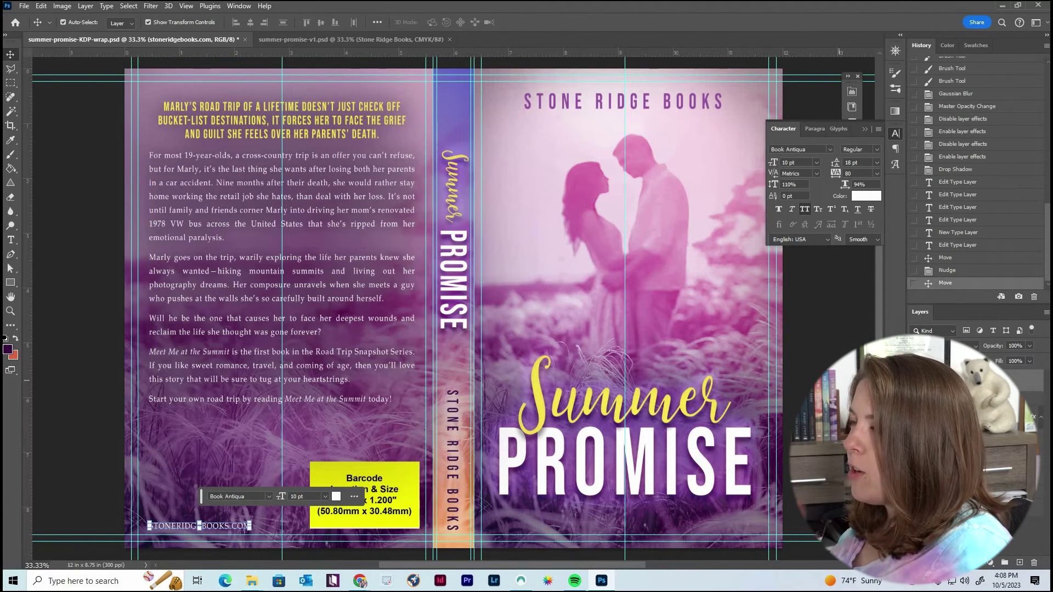
pyautogui.hotkey('ctrl', 'alt', 'a')
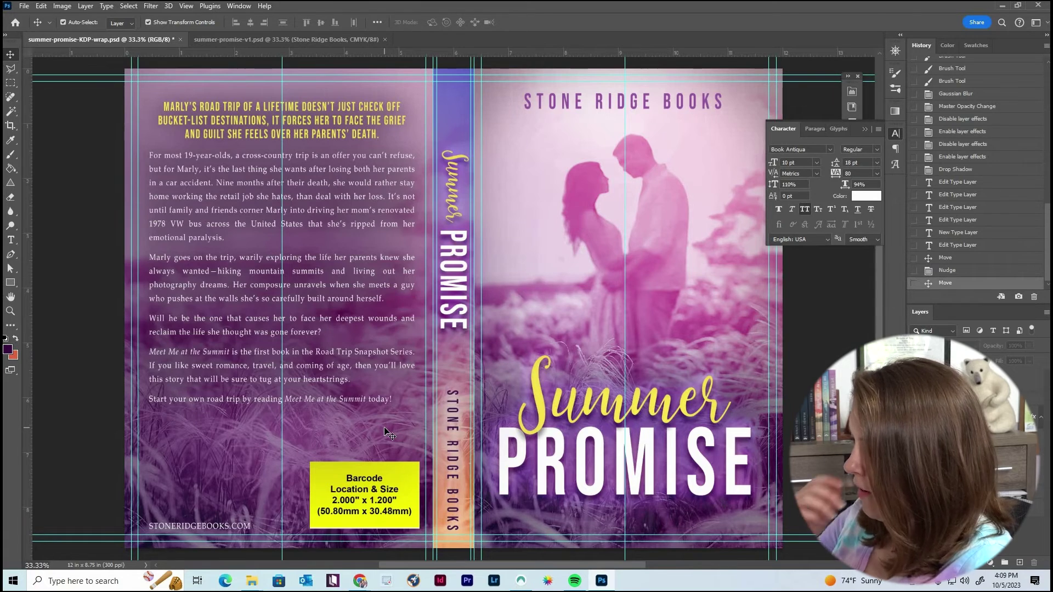
# Step: Hide the yellow barcode placeholder layer on the back cover
pyautogui.click(352, 505)
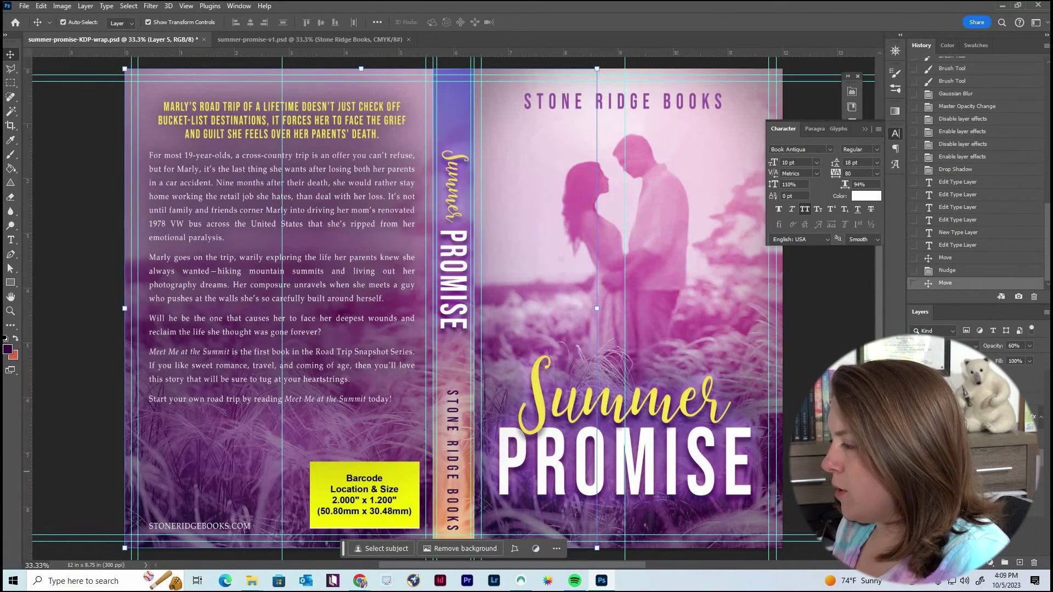
pyautogui.hotkey('ctrl', ',')
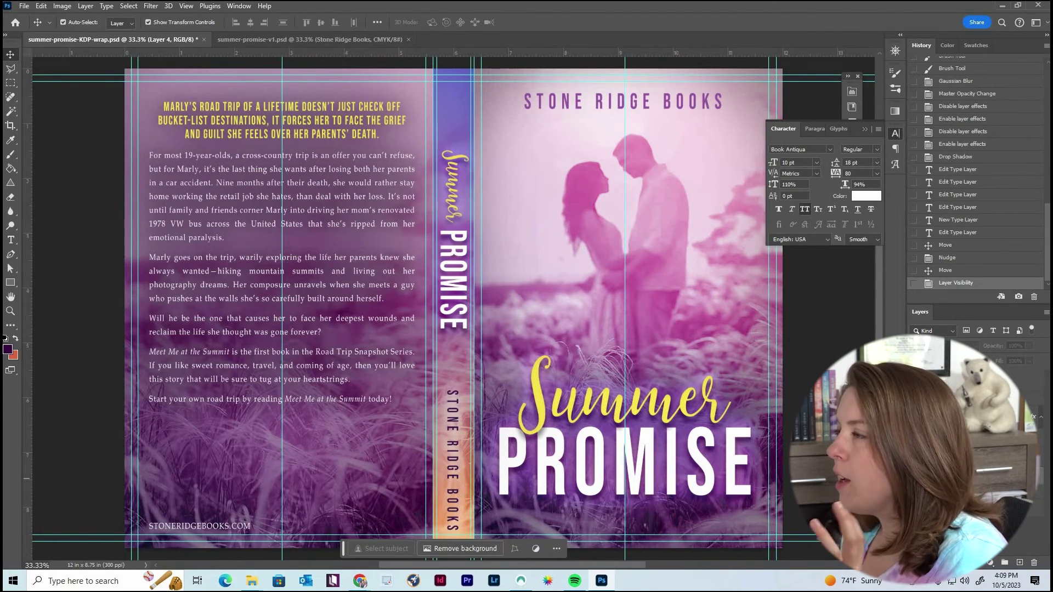
pyautogui.click(816, 328)
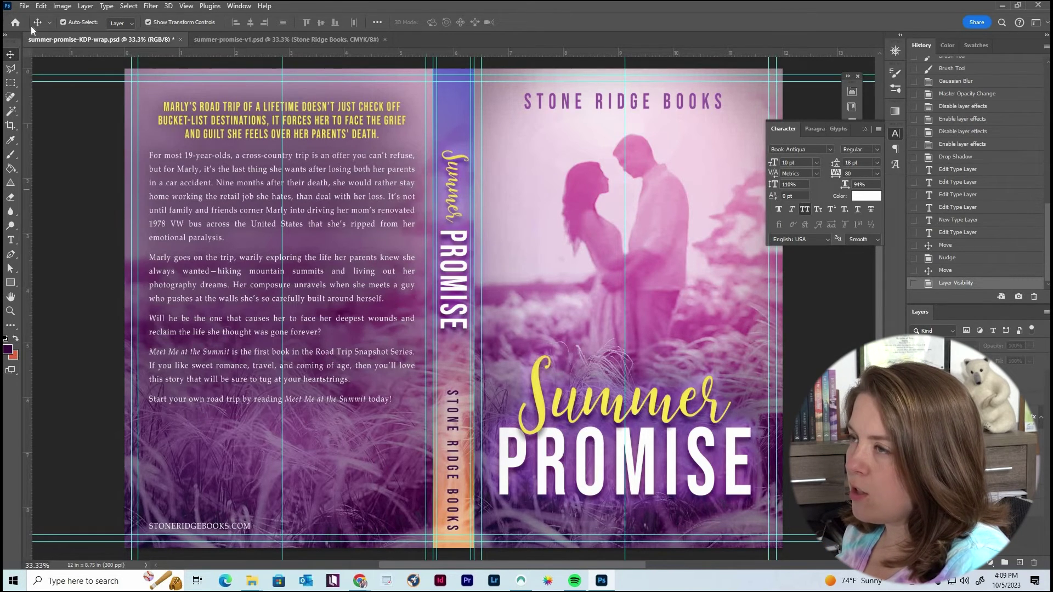
# Step: Save a Photoshop PDF copy named summer-promise-KDP-wrap with the High Quality Print preset and Preserve Photoshop Editing Capabilities turned off
pyautogui.click(25, 7)
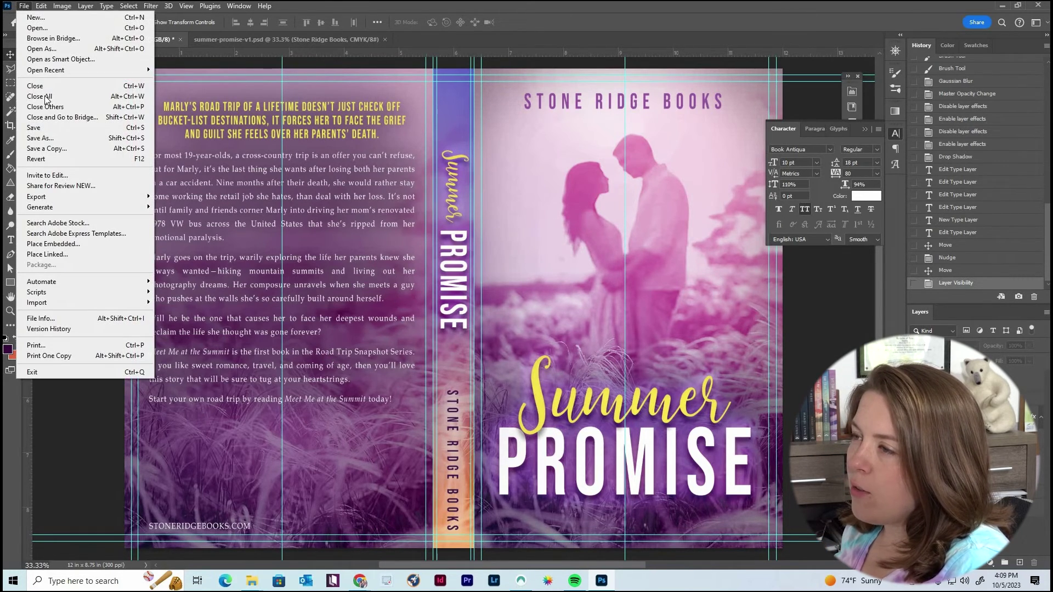
pyautogui.click(64, 138)
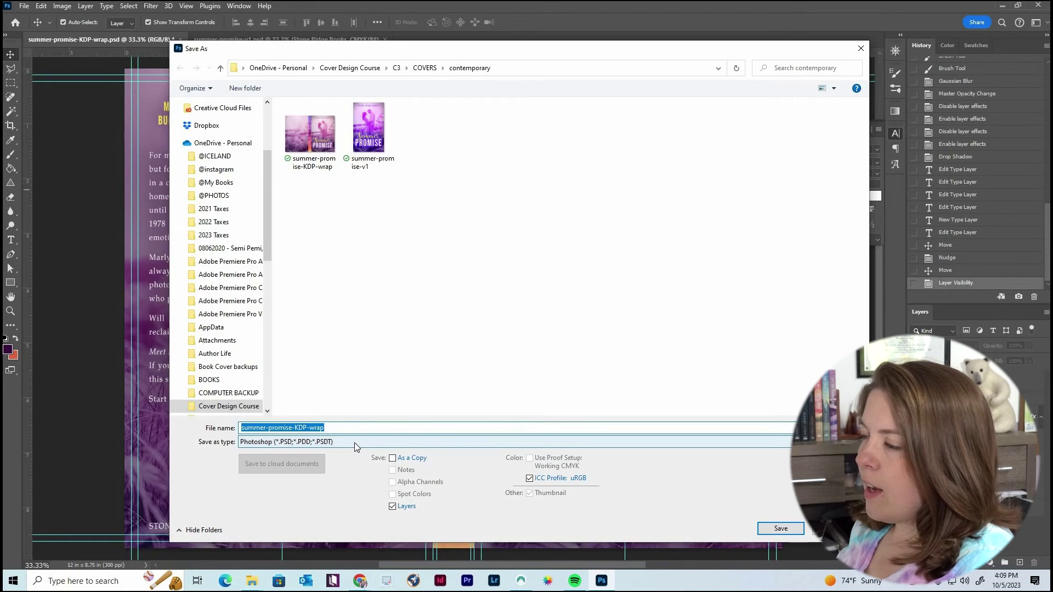
pyautogui.click(267, 443)
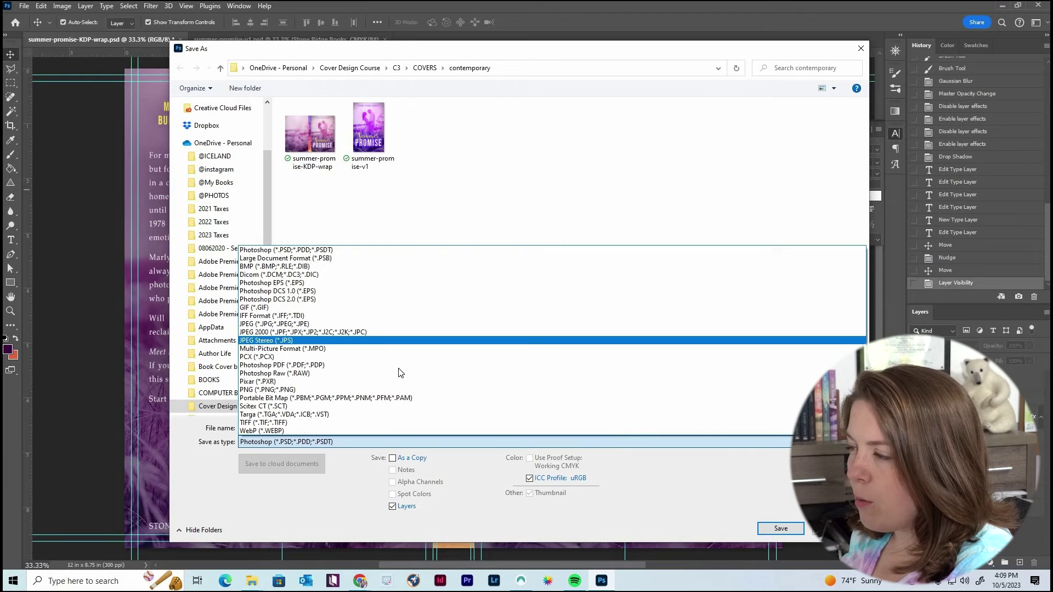
pyautogui.click(294, 365)
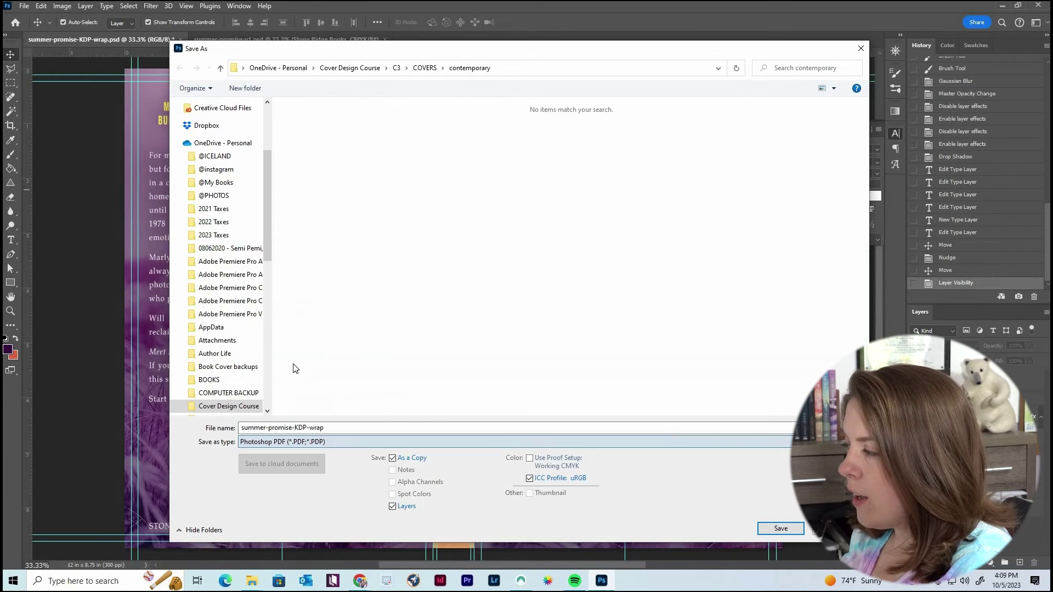
pyautogui.click(781, 528)
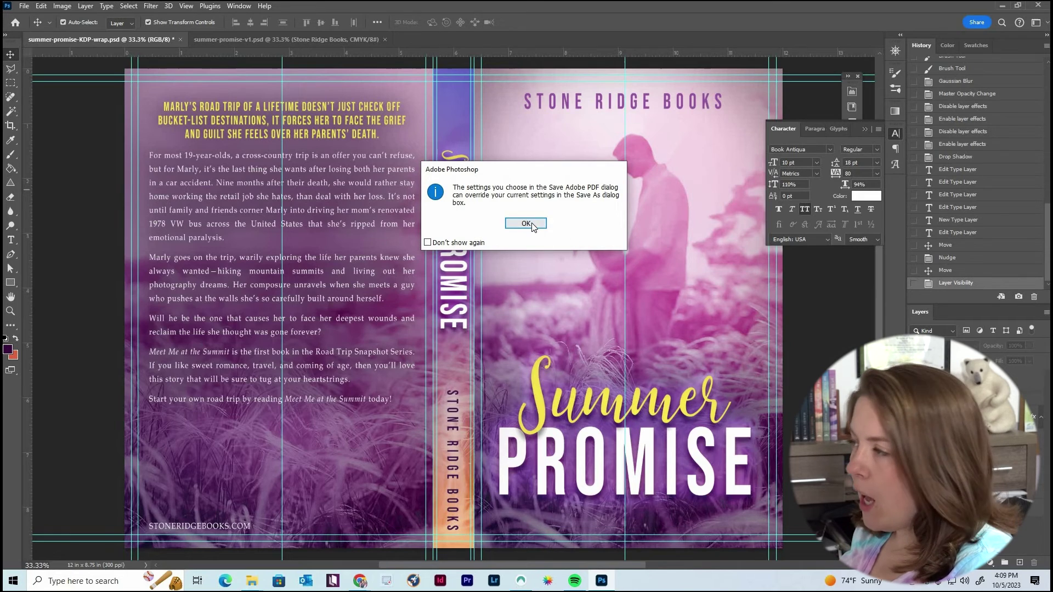
pyautogui.click(531, 223)
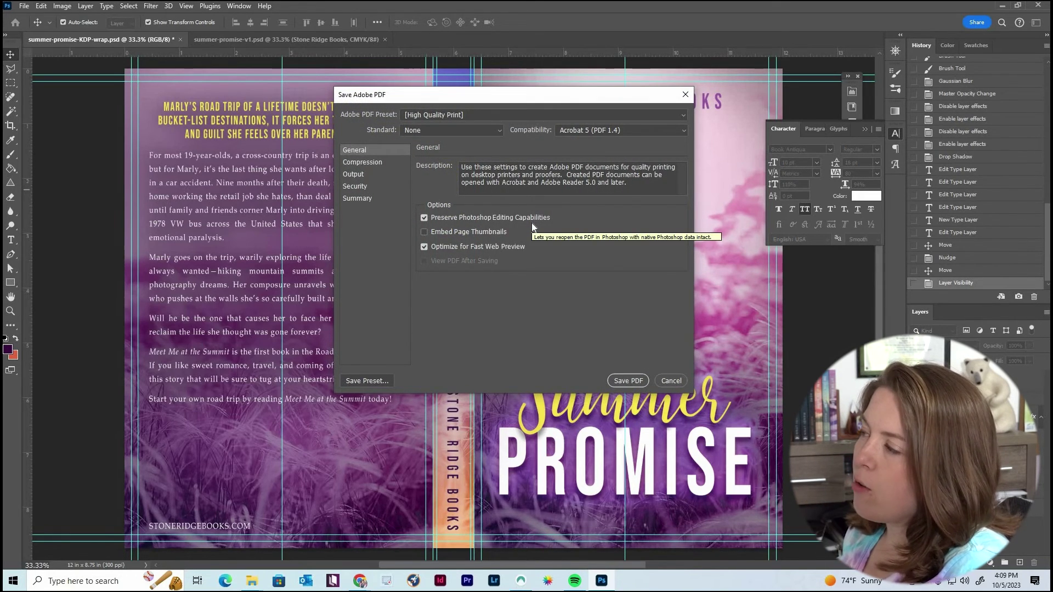
pyautogui.click(425, 218)
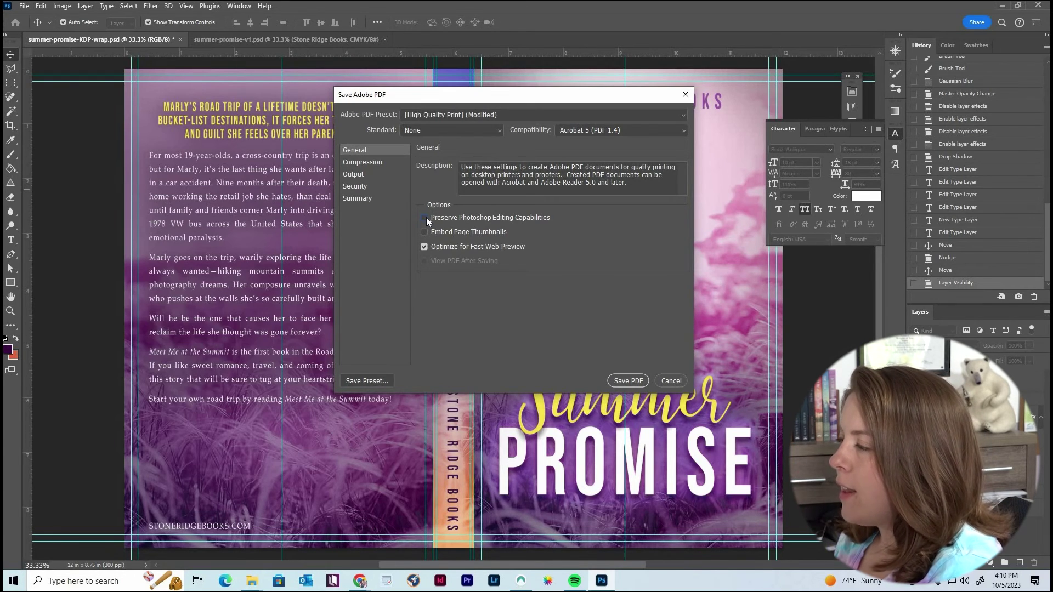
pyautogui.click(622, 379)
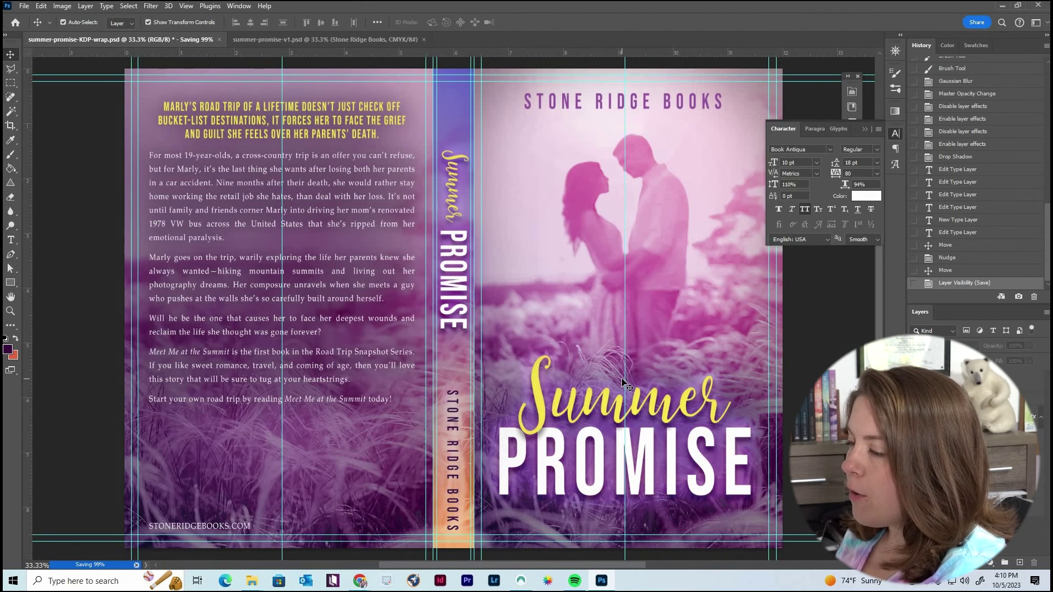